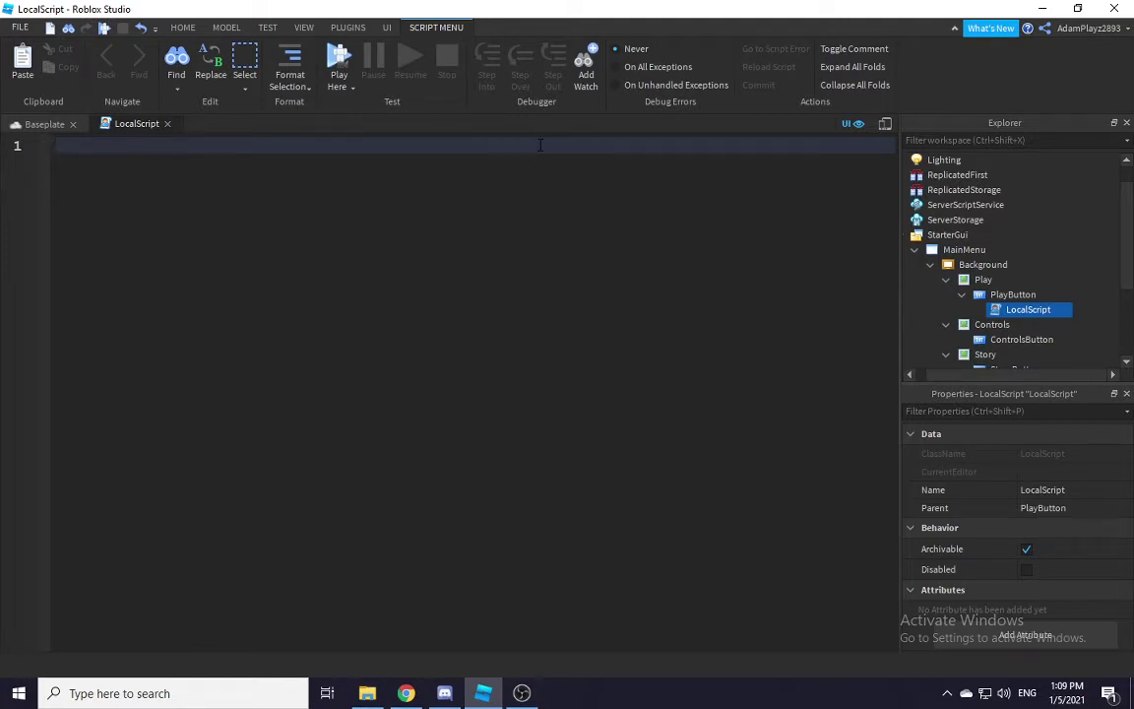
text(umm)
key(BackSpace)
key(BackSpace)
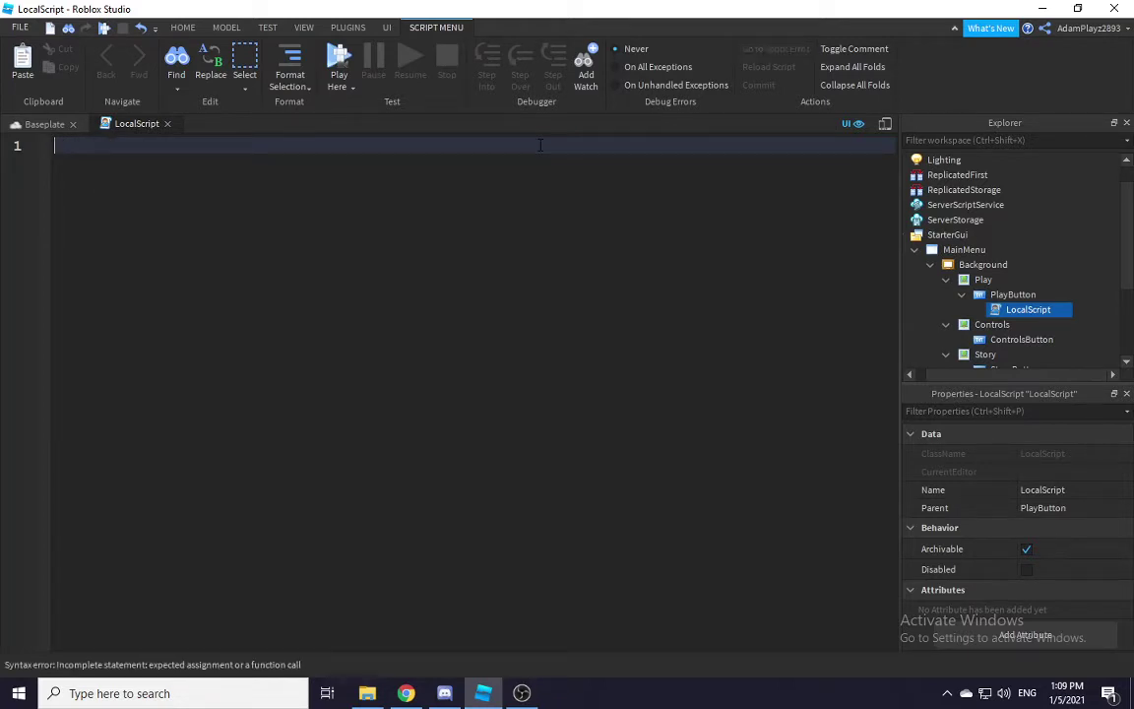
Step: Begin the PlayButton's LocalScript with the event connection script.Parent.MouseButton1Click:Connect
text(script.P)
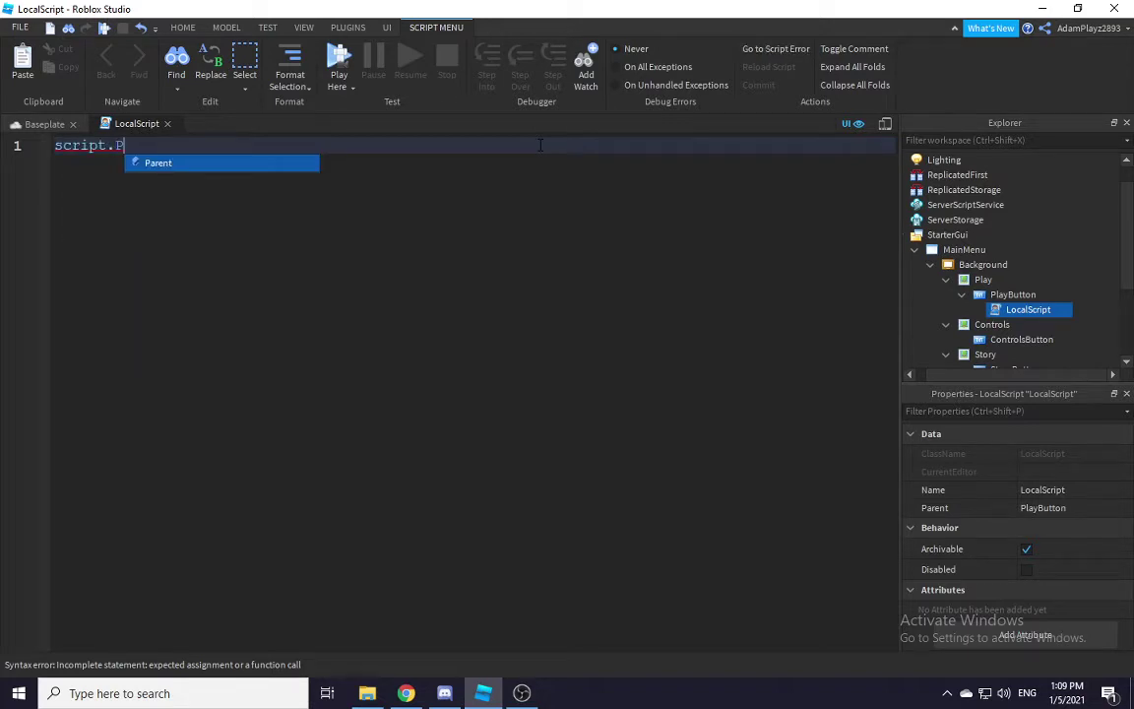
key(Tab)
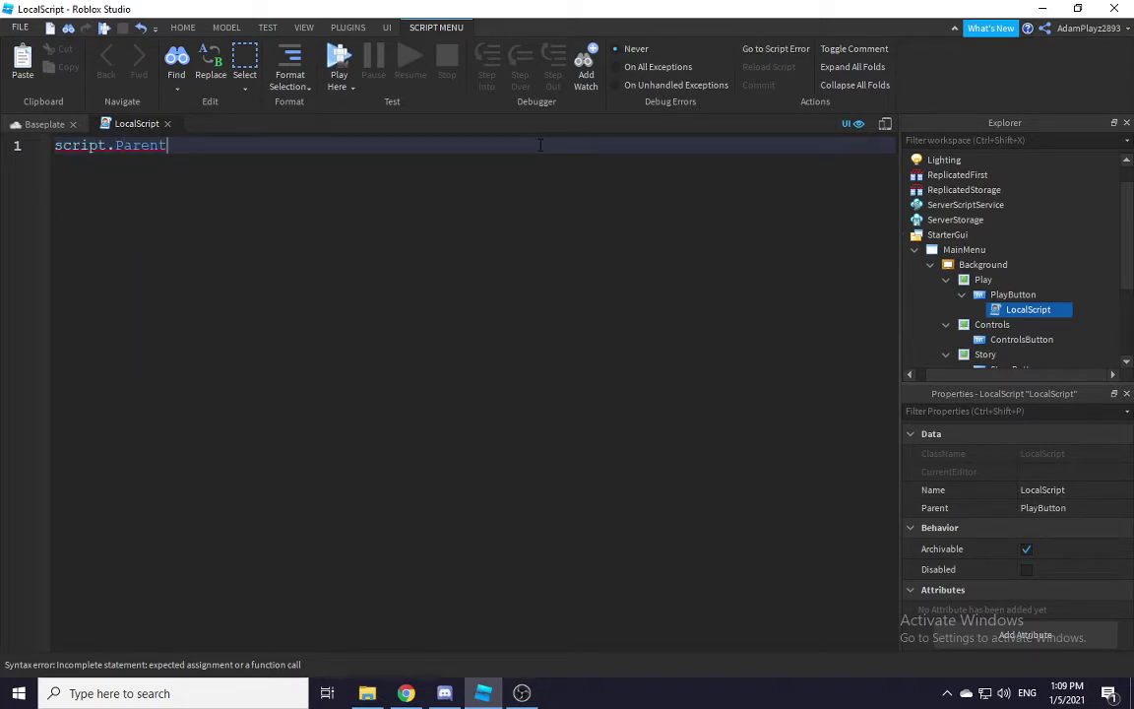
text(.Mo)
key(Tab)
text(:)
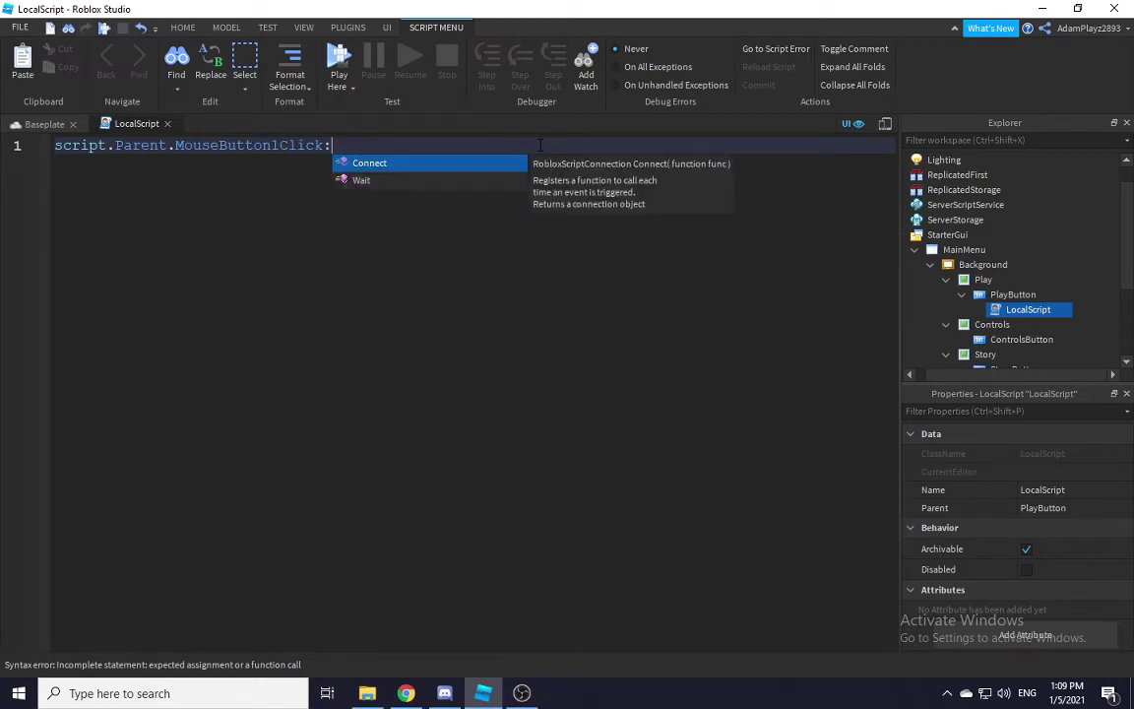
key(Tab)
Step: Pass function(player) to Connect, close its block with end), and add a blank line after it
text((F)
key(Tab)
key(BackSpace)
key(BackSpace)
key(BackSpace)
key(BackSpace)
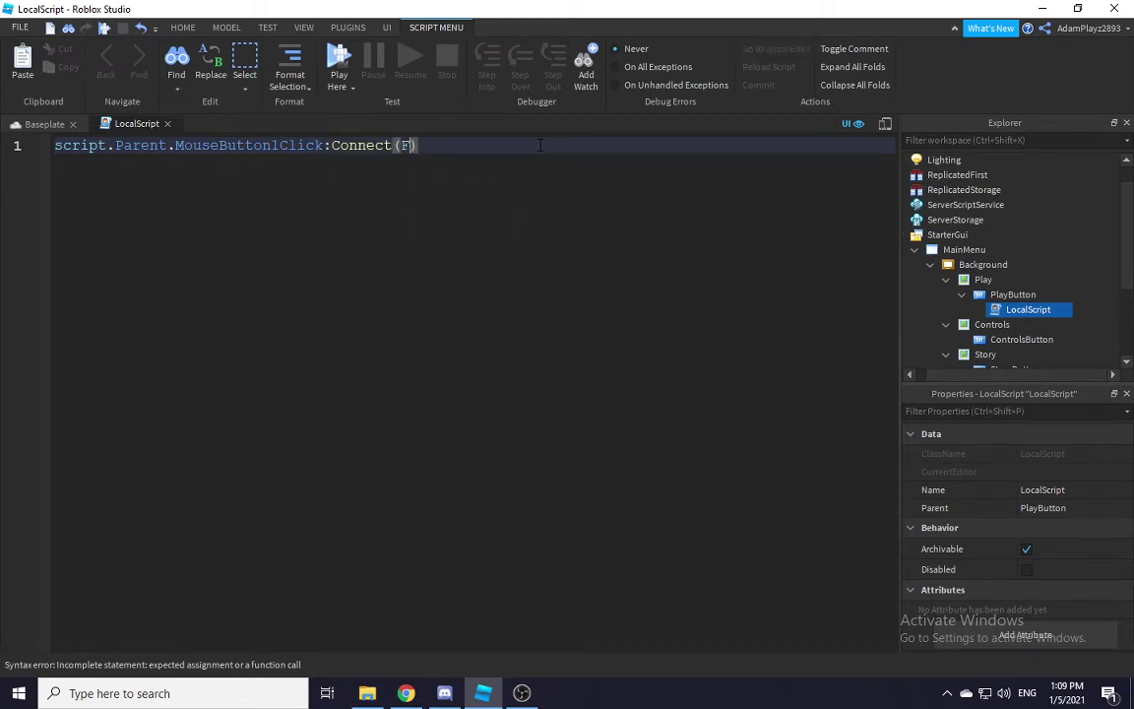
text(unc)
key(Tab)
text((player)
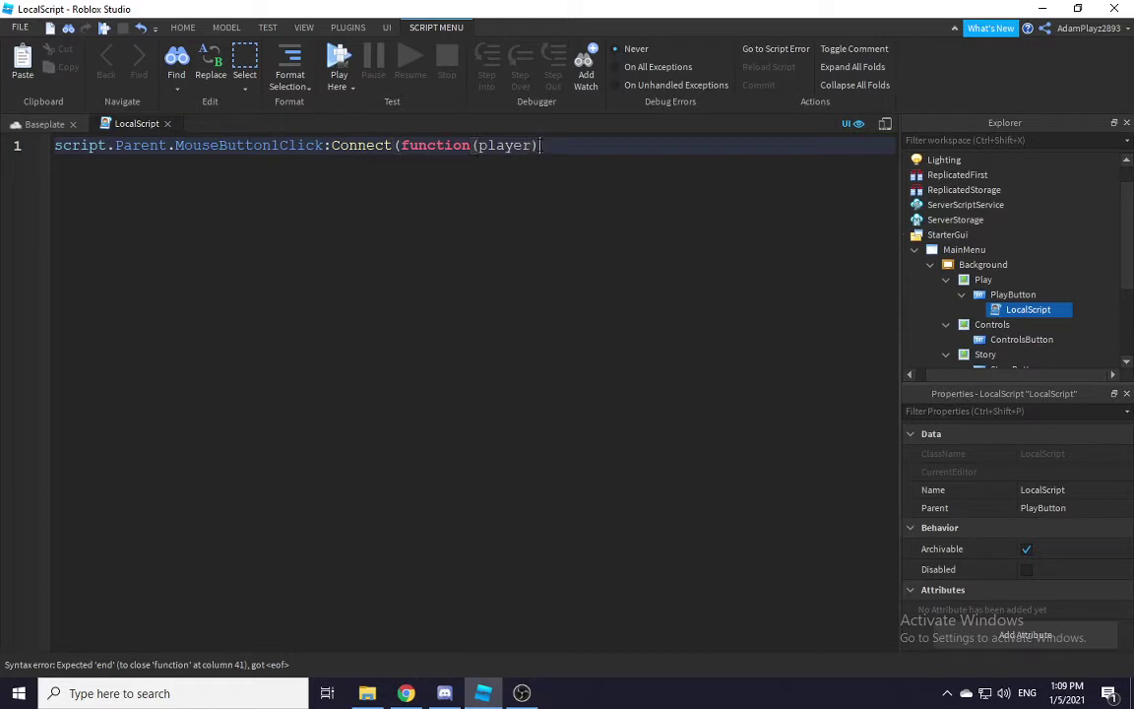
key(Return)
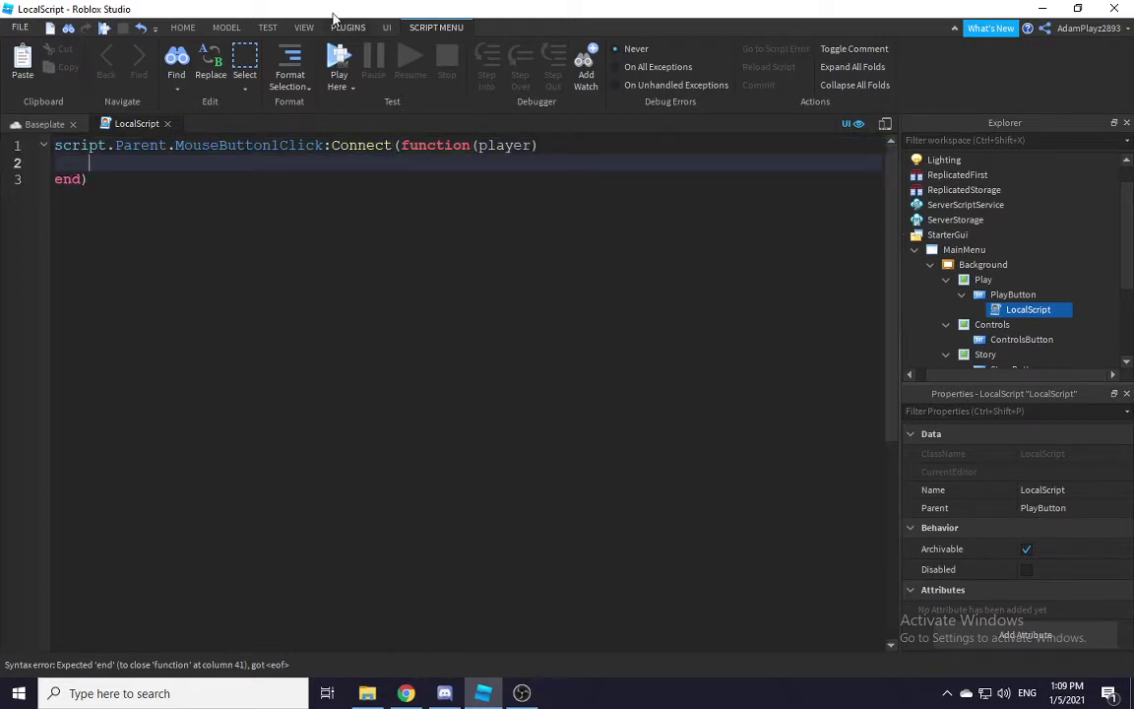
click(295, 180)
key(Return)
Step: Inside the function on line 2, set script.Parent.Parent.Parent.Visible to false
click(342, 163)
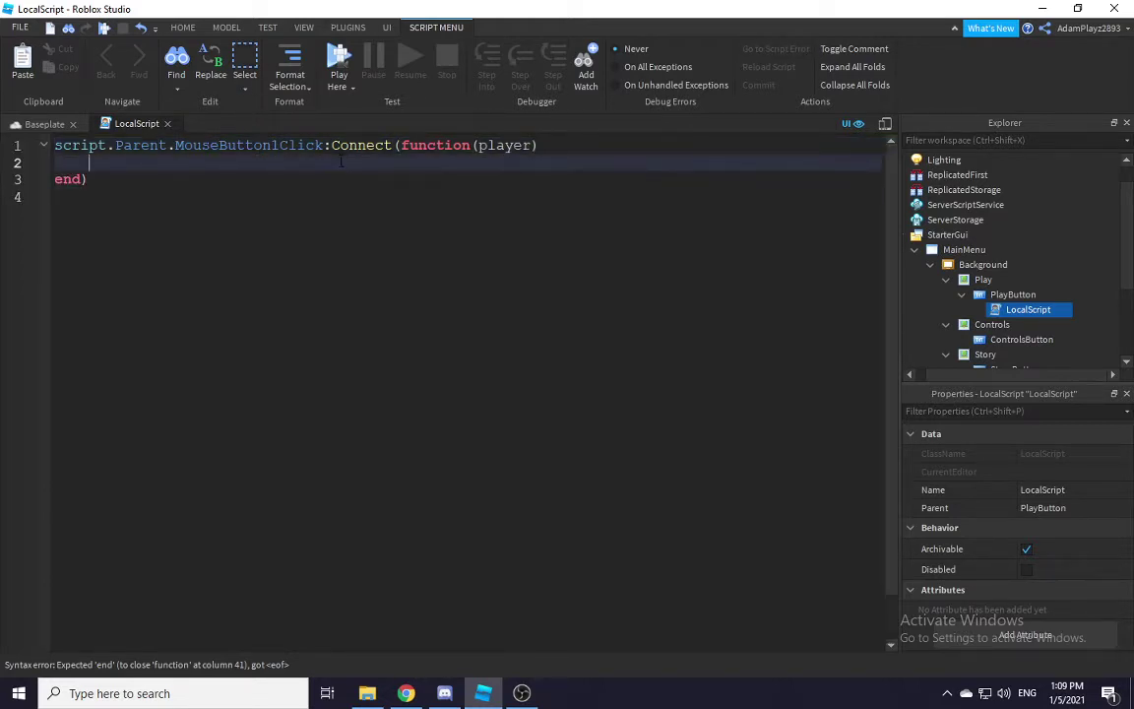
text(script)
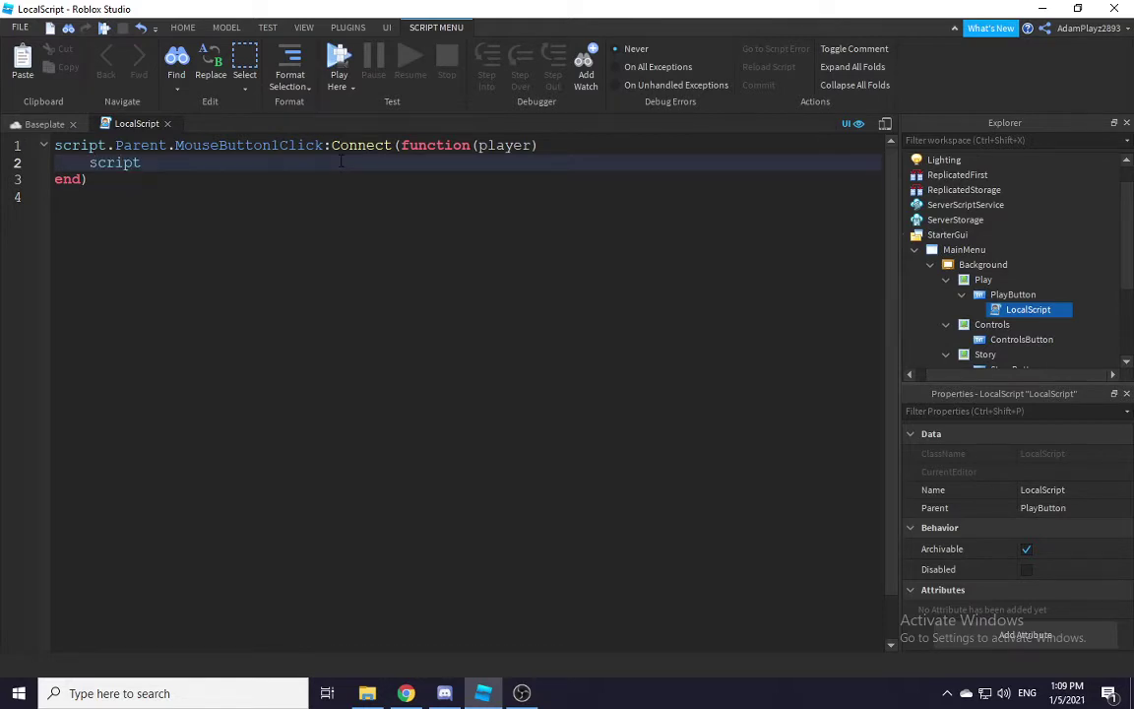
text(.Parent.Parent.P)
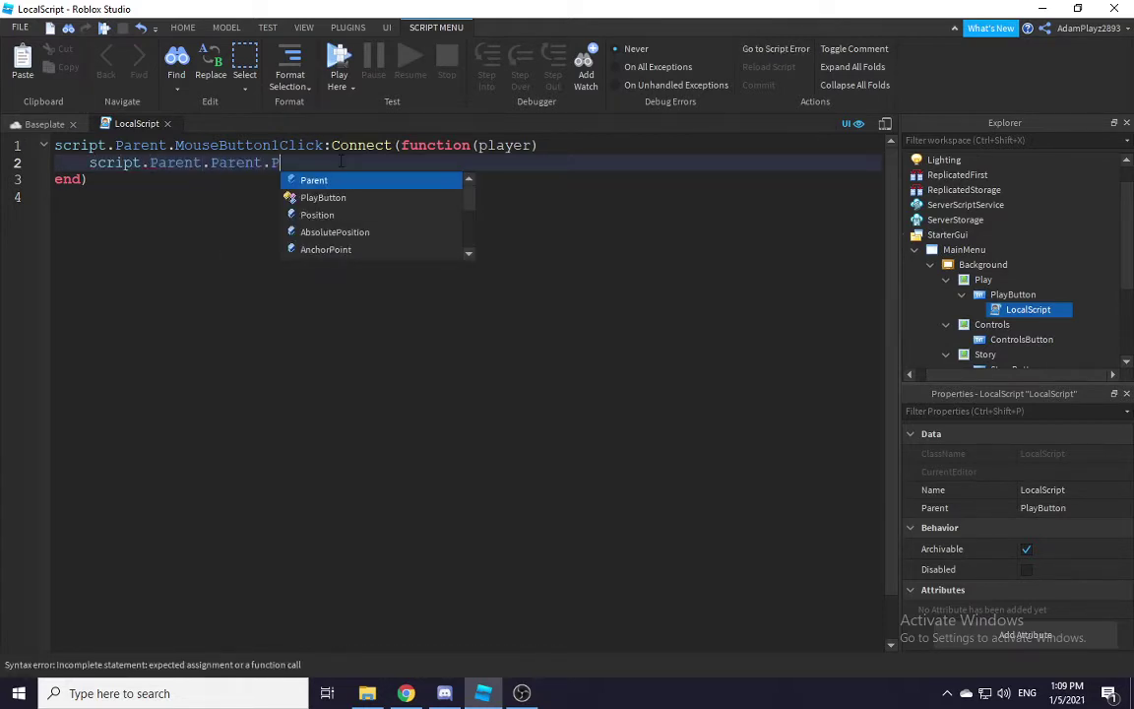
key(Tab)
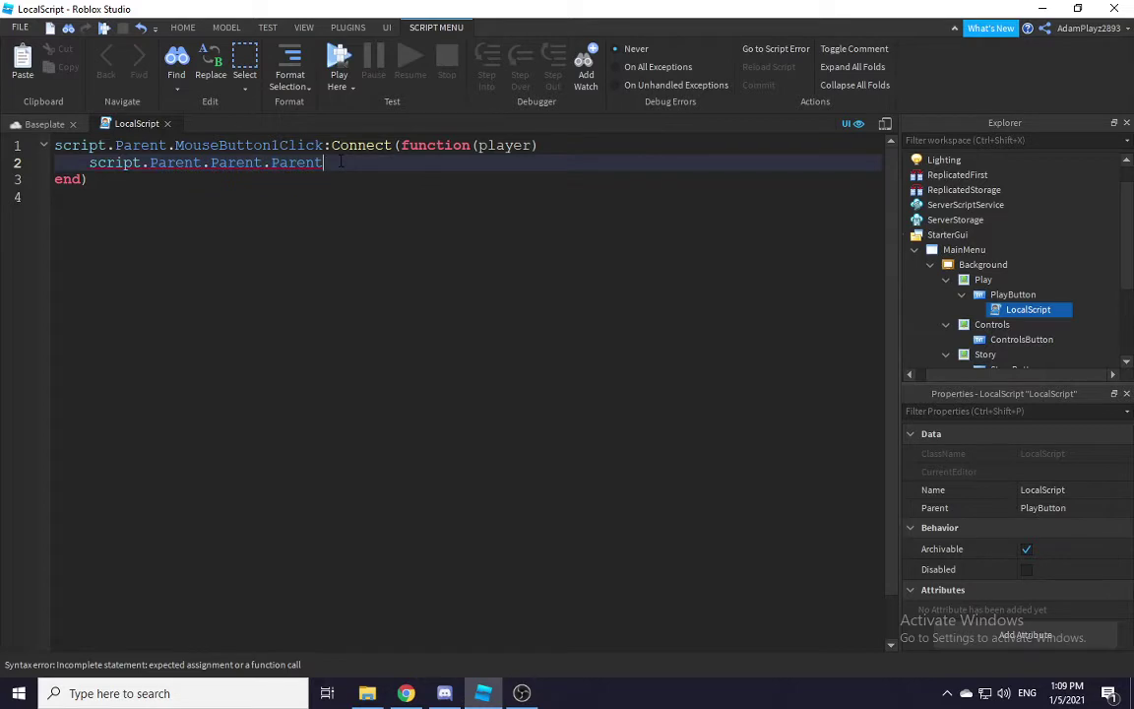
text(.P)
key(BackSpace)
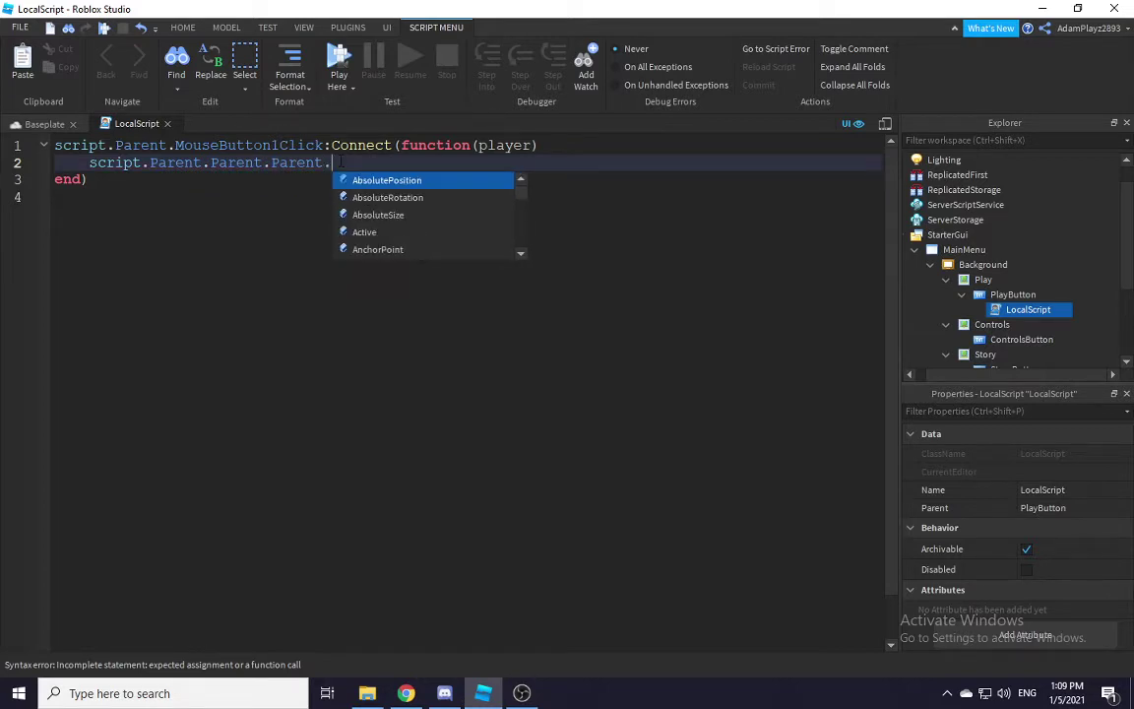
text(V)
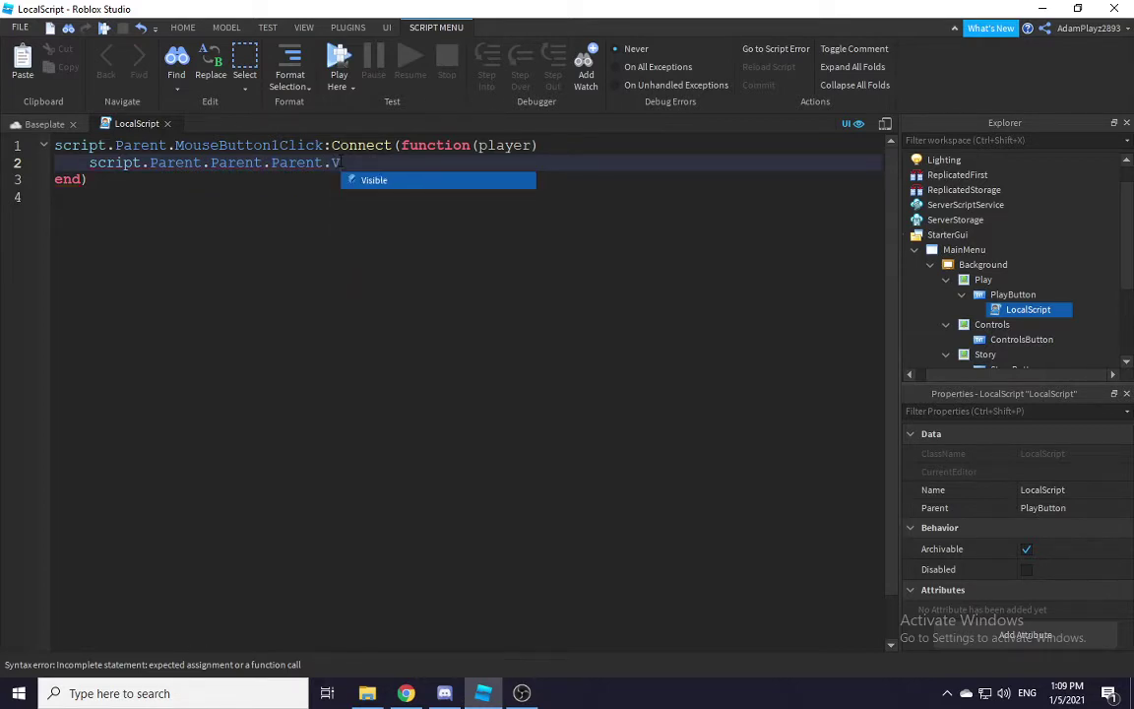
key(Tab)
text(Fa)
key(Tab)
text(fal)
key(Tab)
Step: Run a playtest of the baseplate and activate the PLAY button on the main menu
click(46, 124)
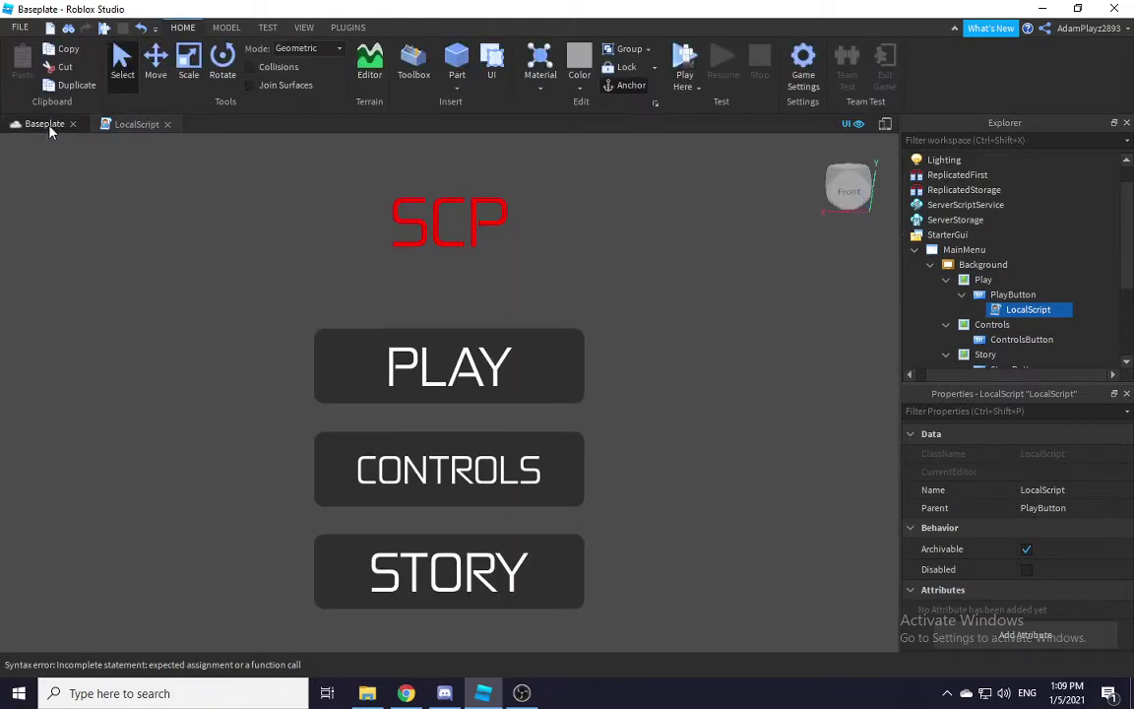
click(689, 85)
click(716, 122)
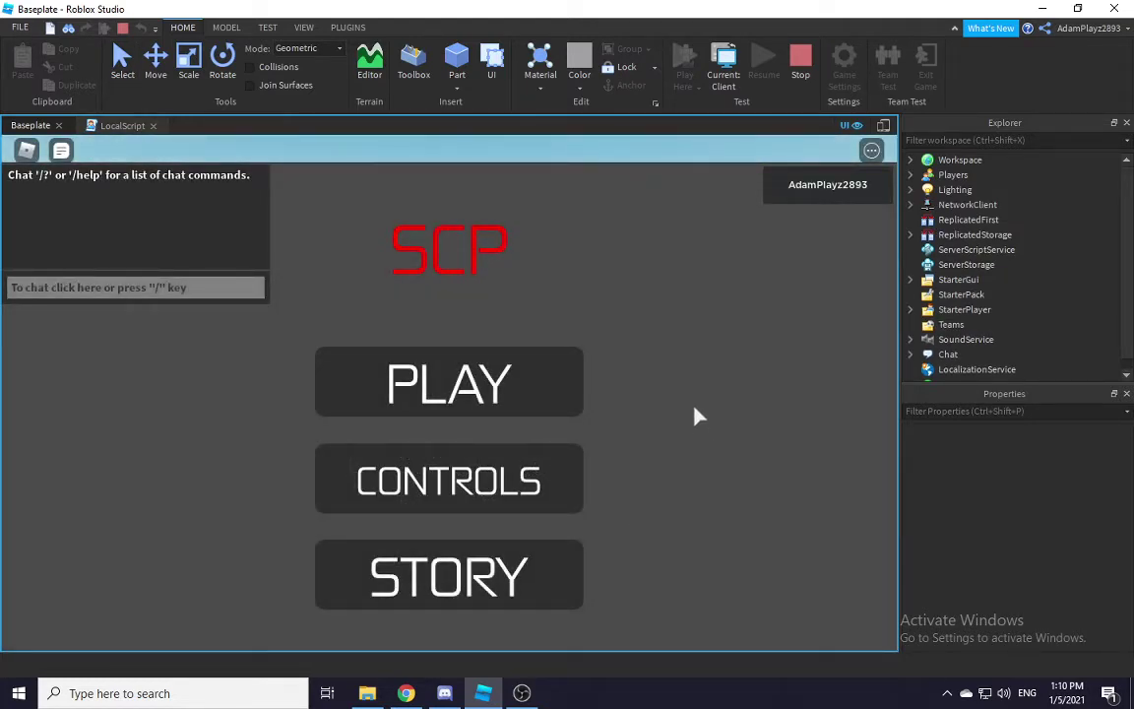
click(474, 388)
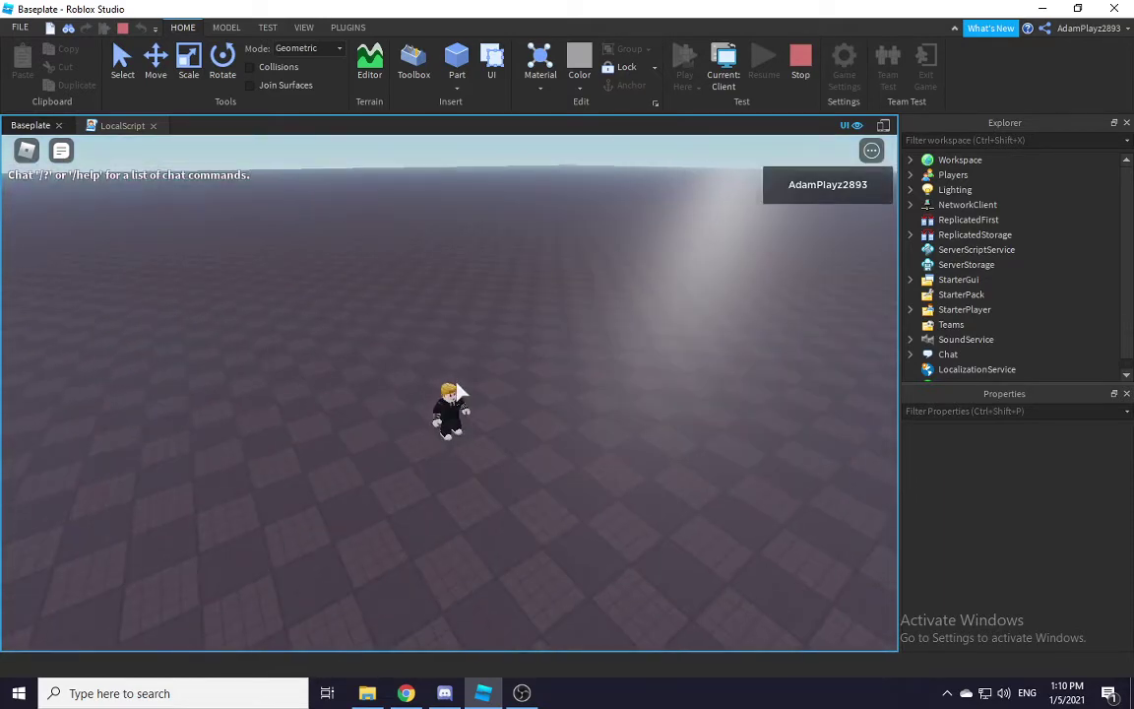
Step: Walk the character around the baseplate, look around, and stop the playtest
key(w)
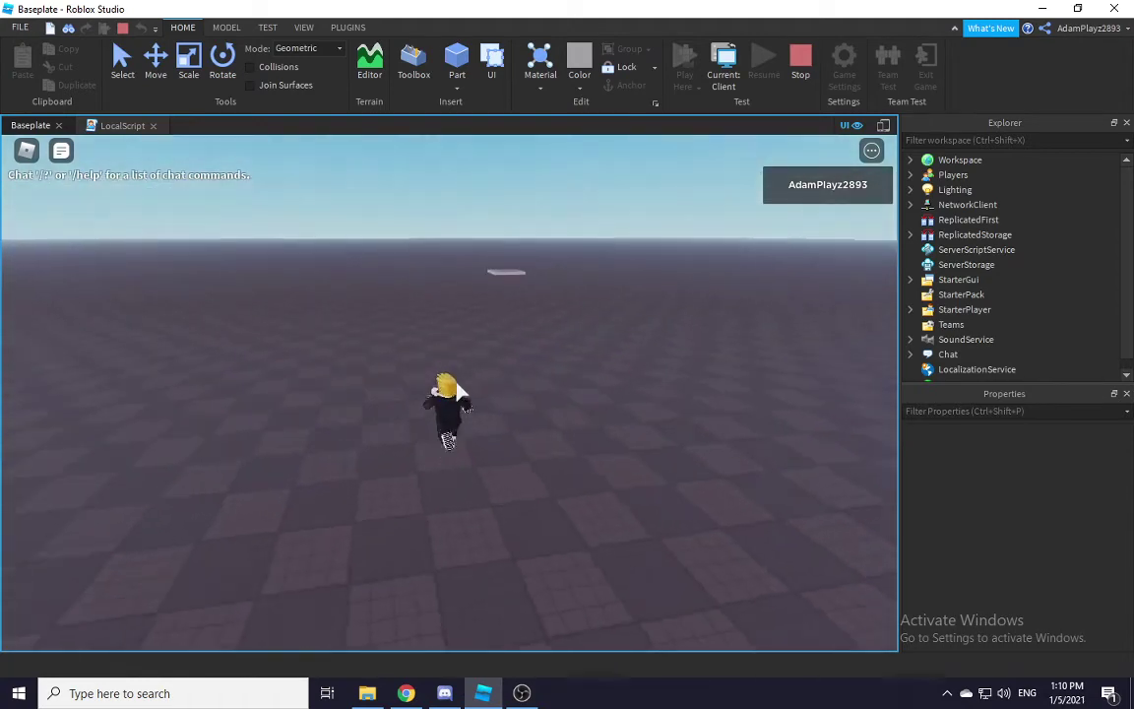
key(d)
key(w)
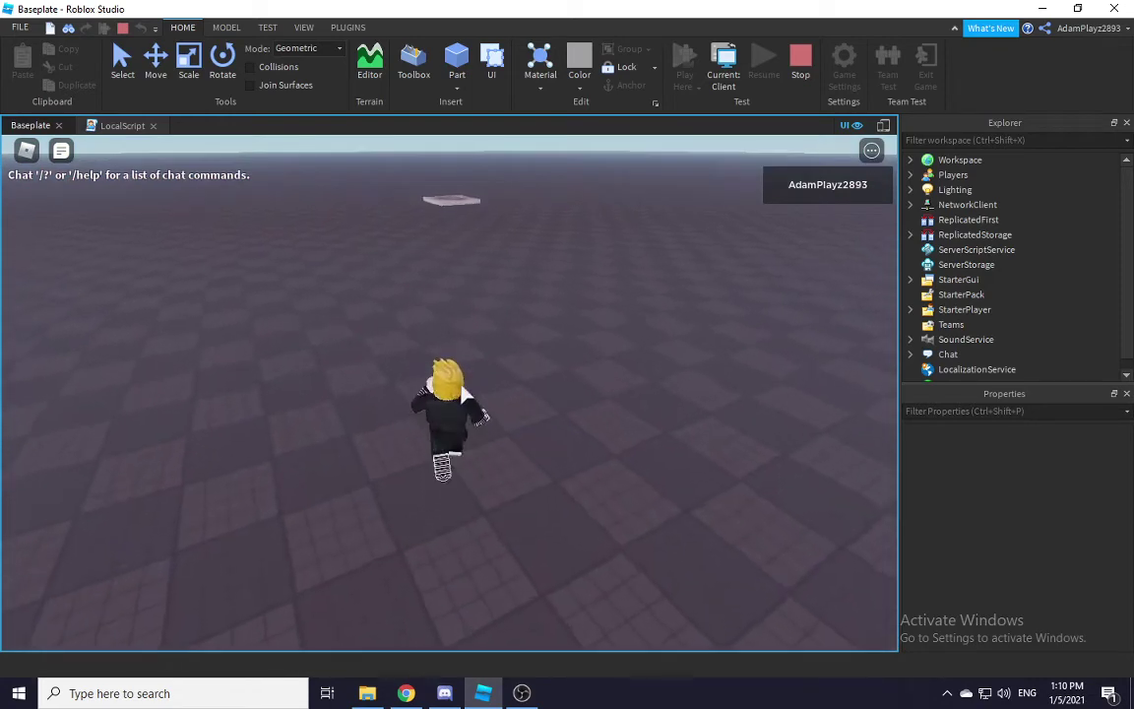
right_drag(448, 311, 442, 280)
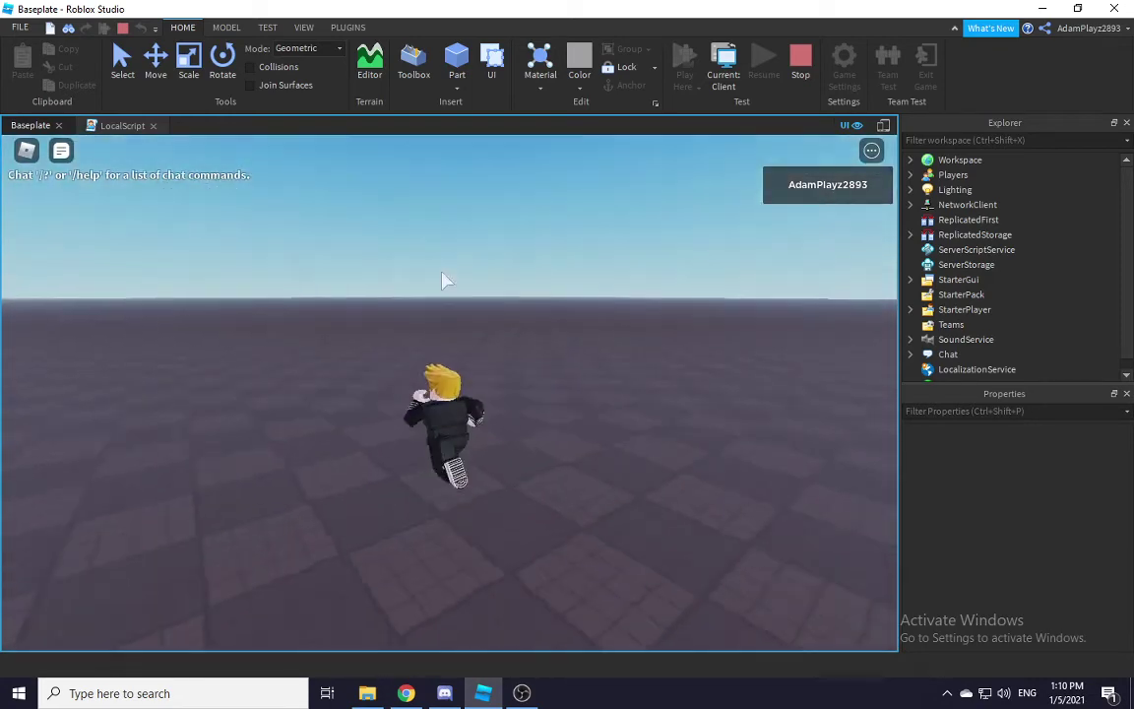
key(s)
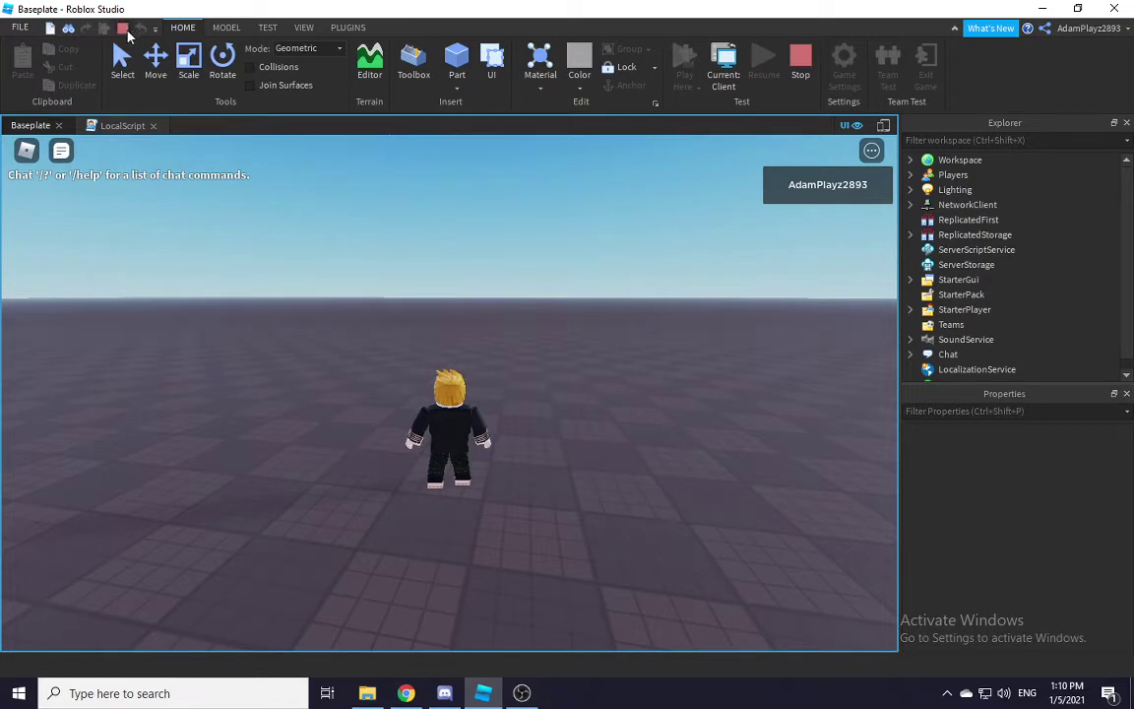
key(a)
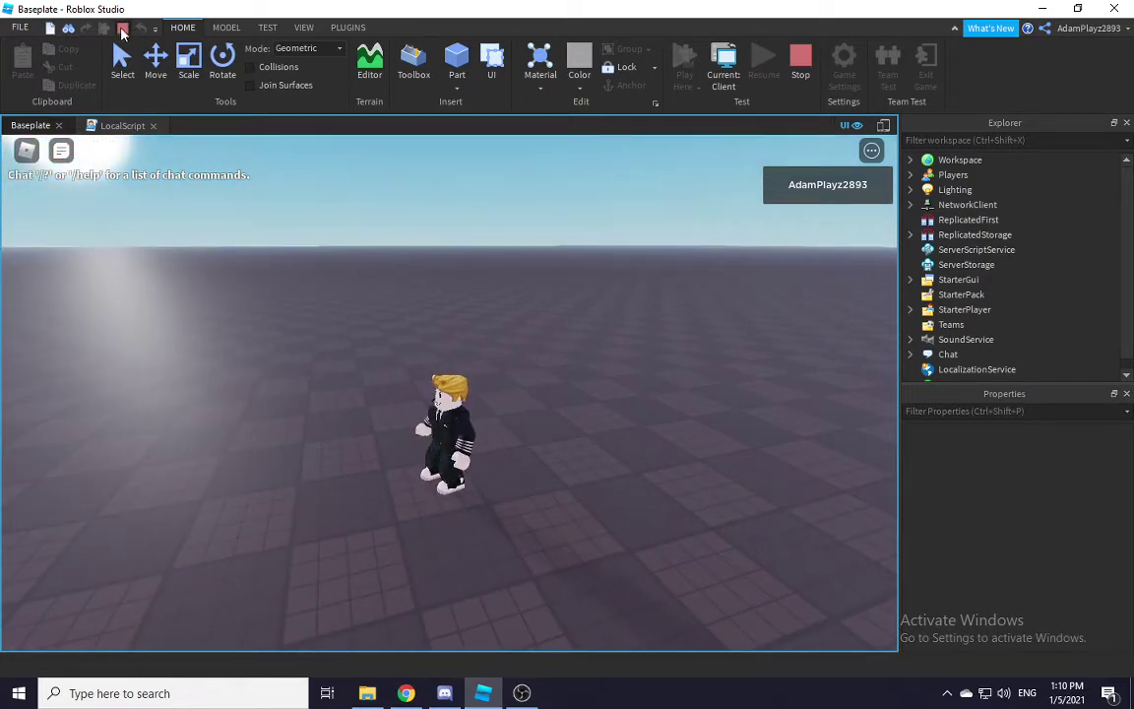
key(shift+F5)
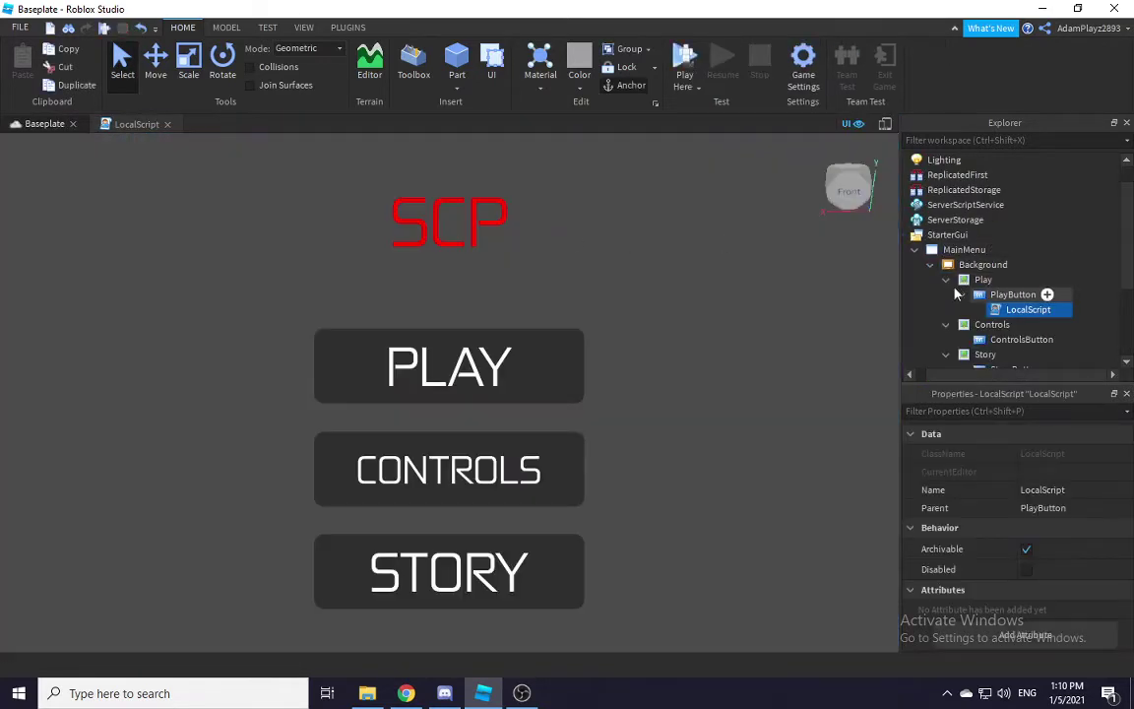
click(847, 123)
click(537, 387)
right_drag(537, 387, 546, 385)
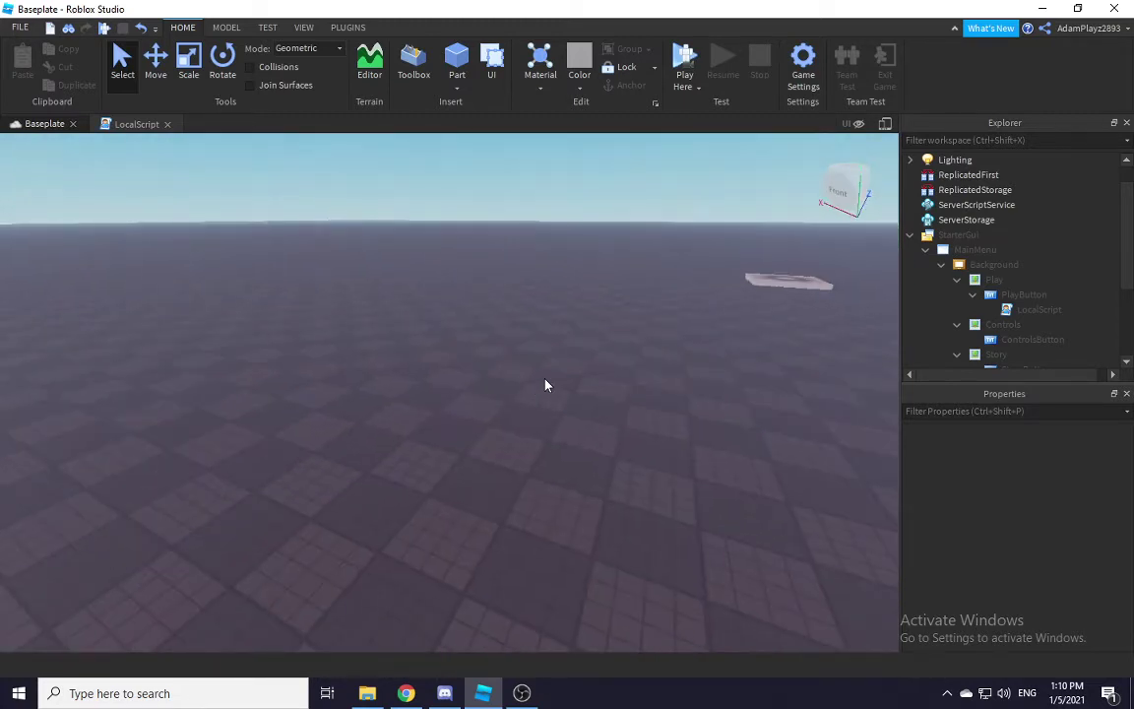
click(1014, 296)
click(979, 264)
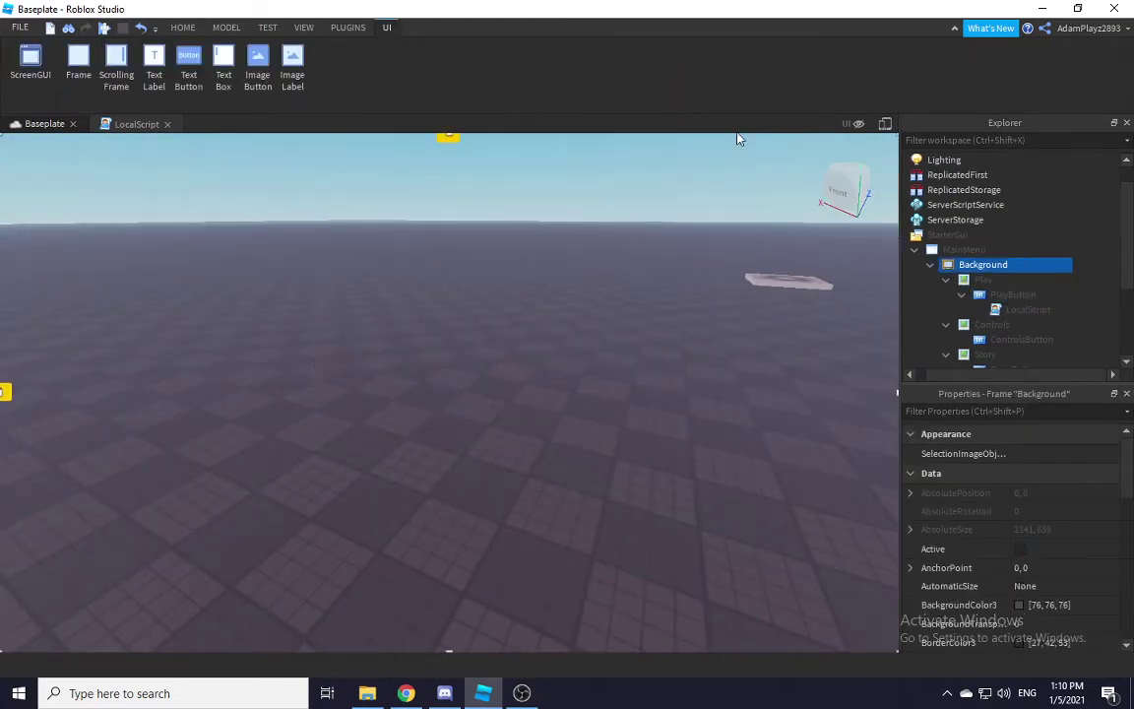
click(858, 124)
Step: Turn off the Visible property of the Background frame in MainMenu
click(1012, 294)
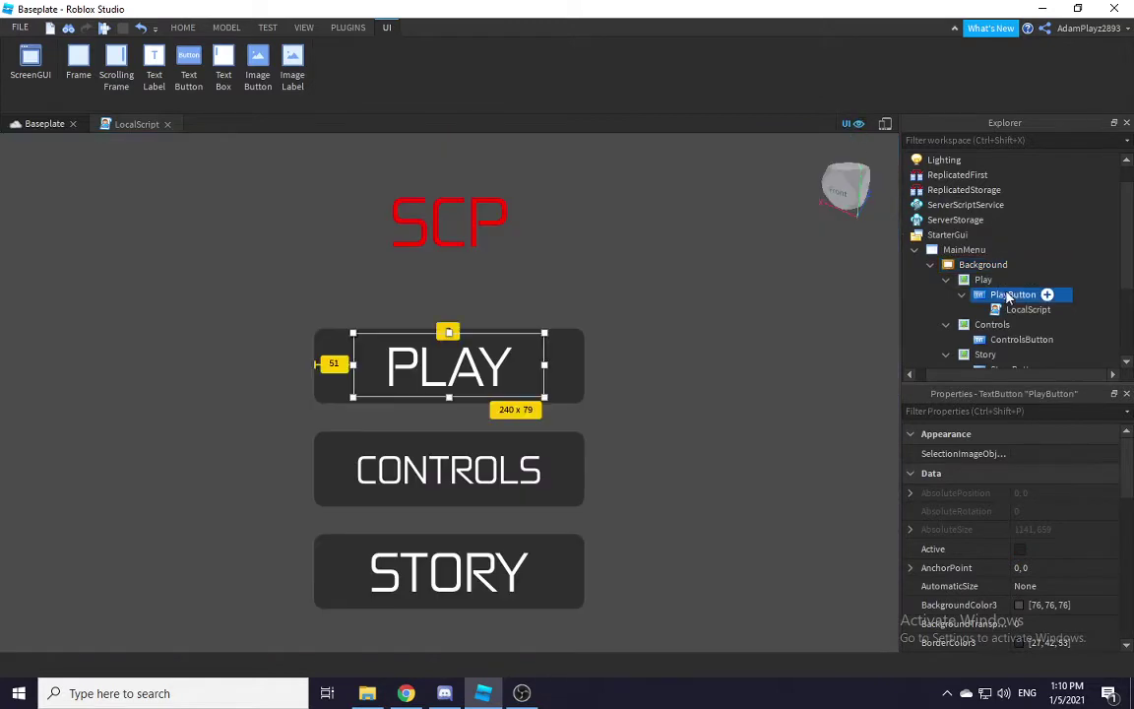
click(1026, 309)
click(992, 324)
click(1023, 339)
click(752, 342)
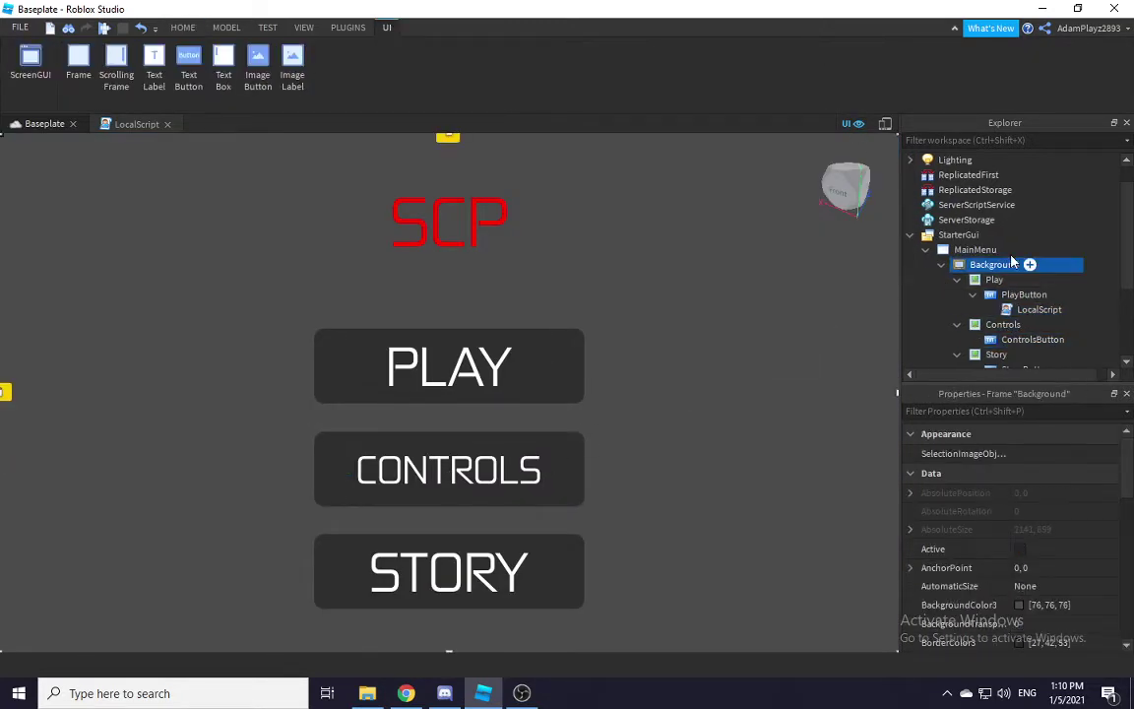
click(945, 411)
text(v)
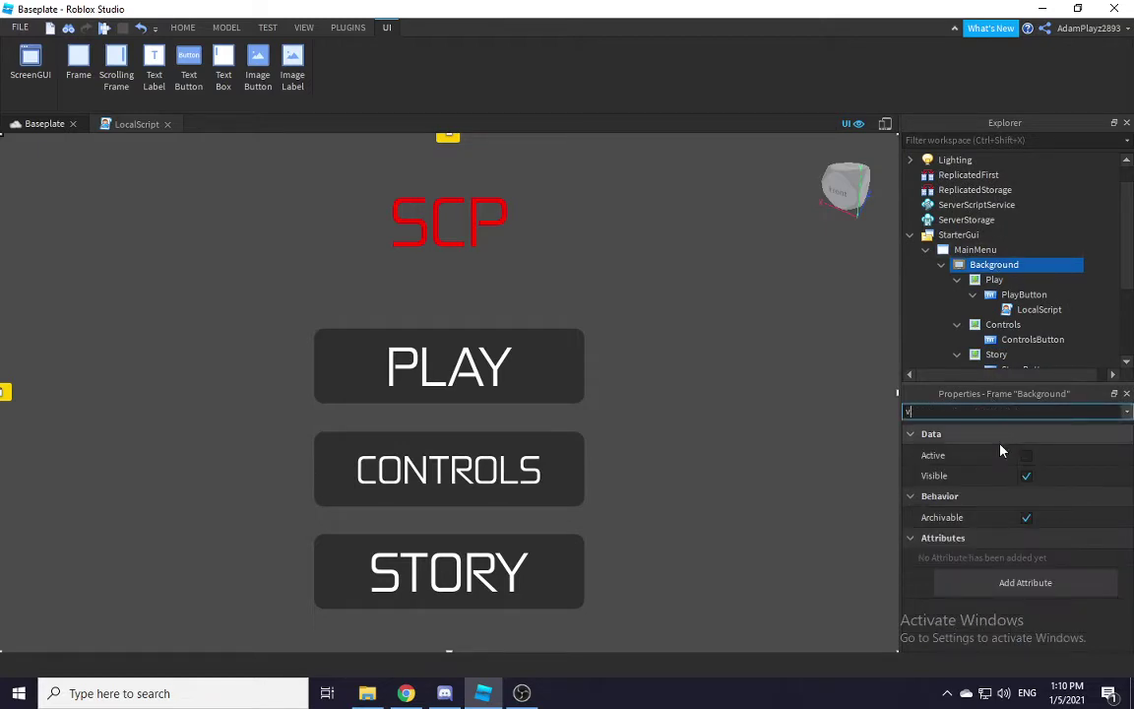
click(1026, 476)
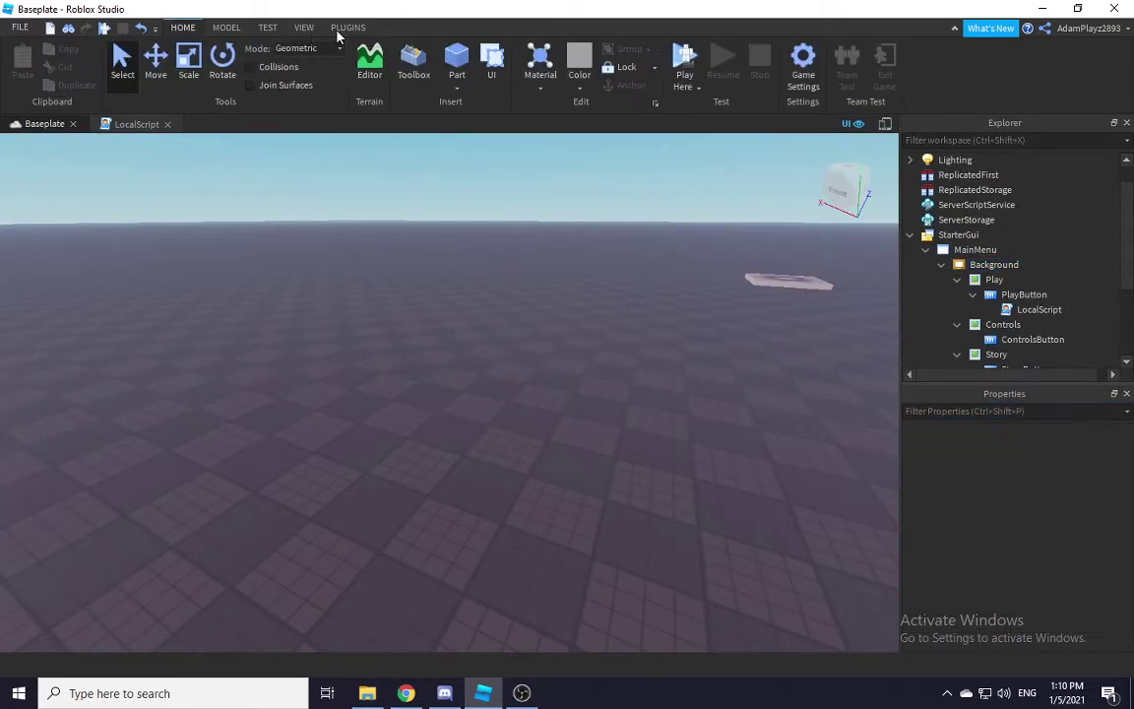
Step: Add a new Frame under Background and reparent it directly to MainMenu
mouse_move(1023, 327)
mouse_move(1066, 350)
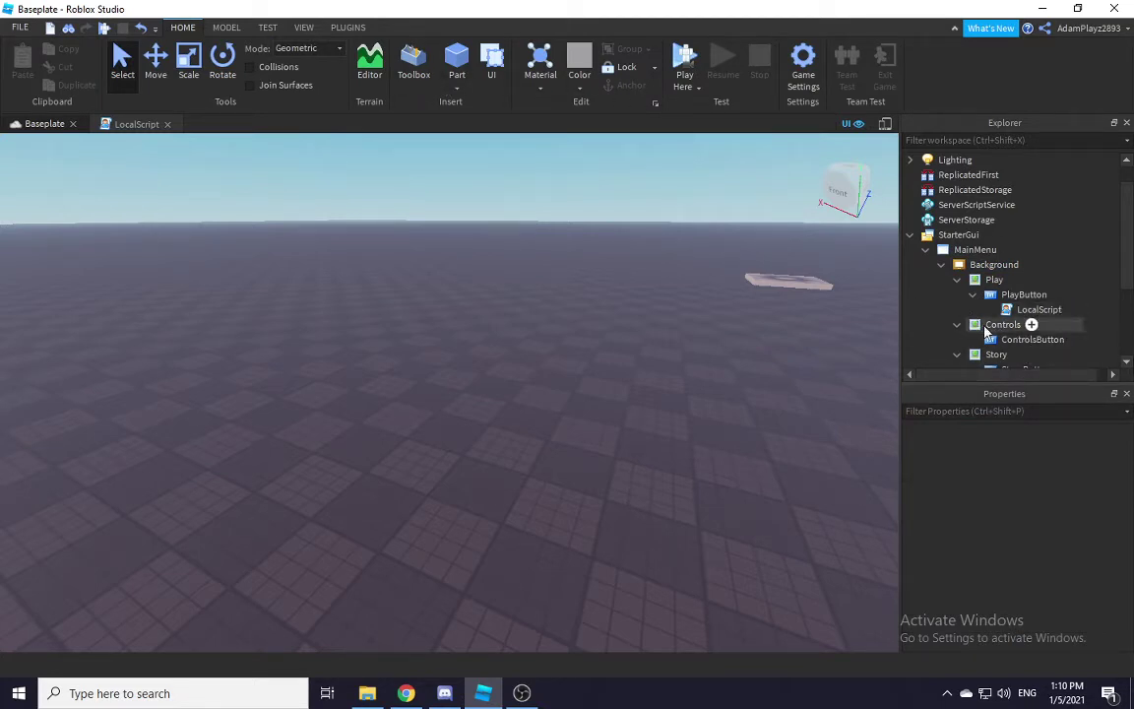
click(1029, 265)
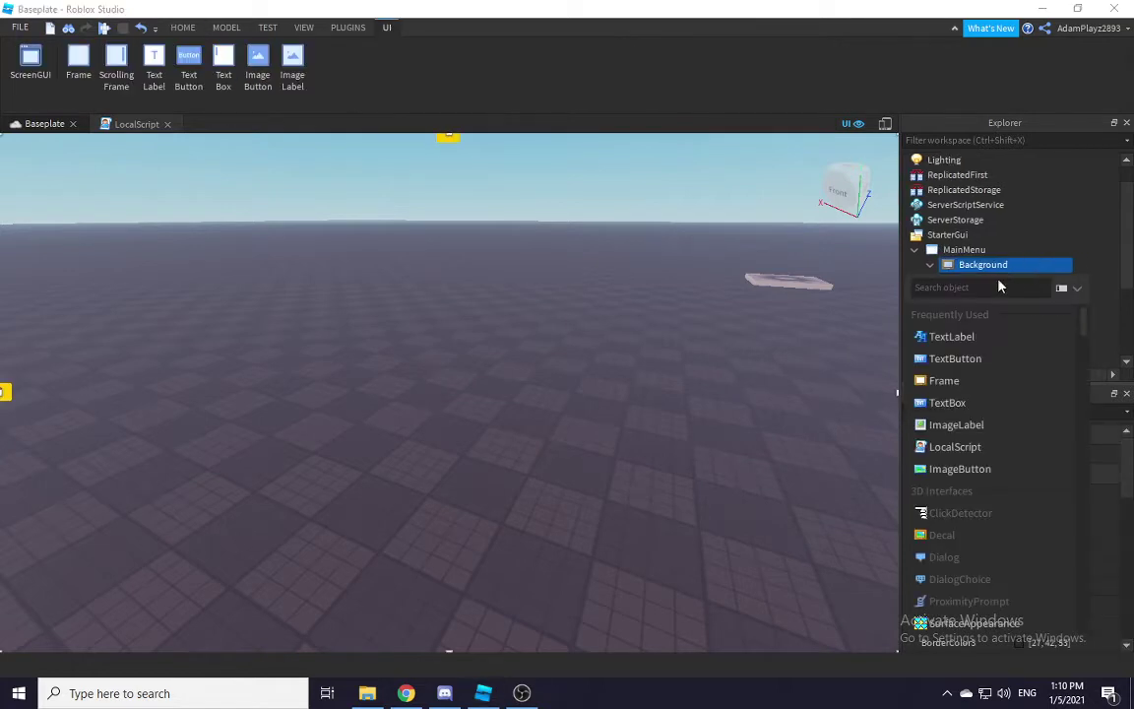
click(984, 356)
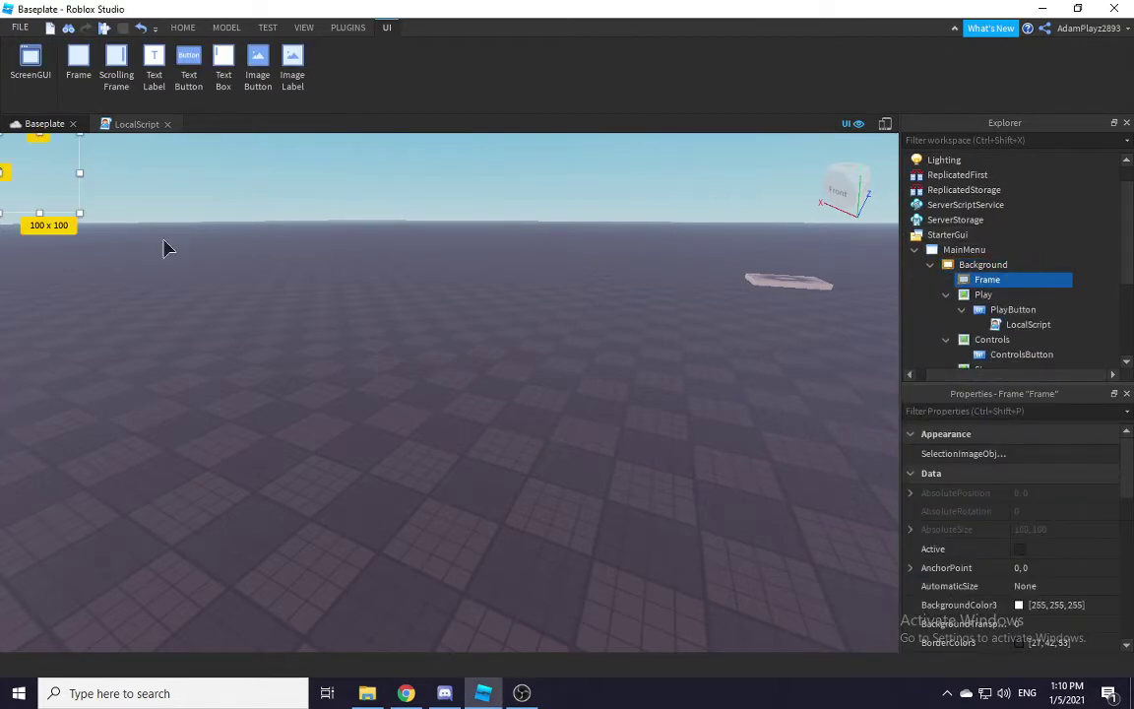
click(39, 540)
click(980, 280)
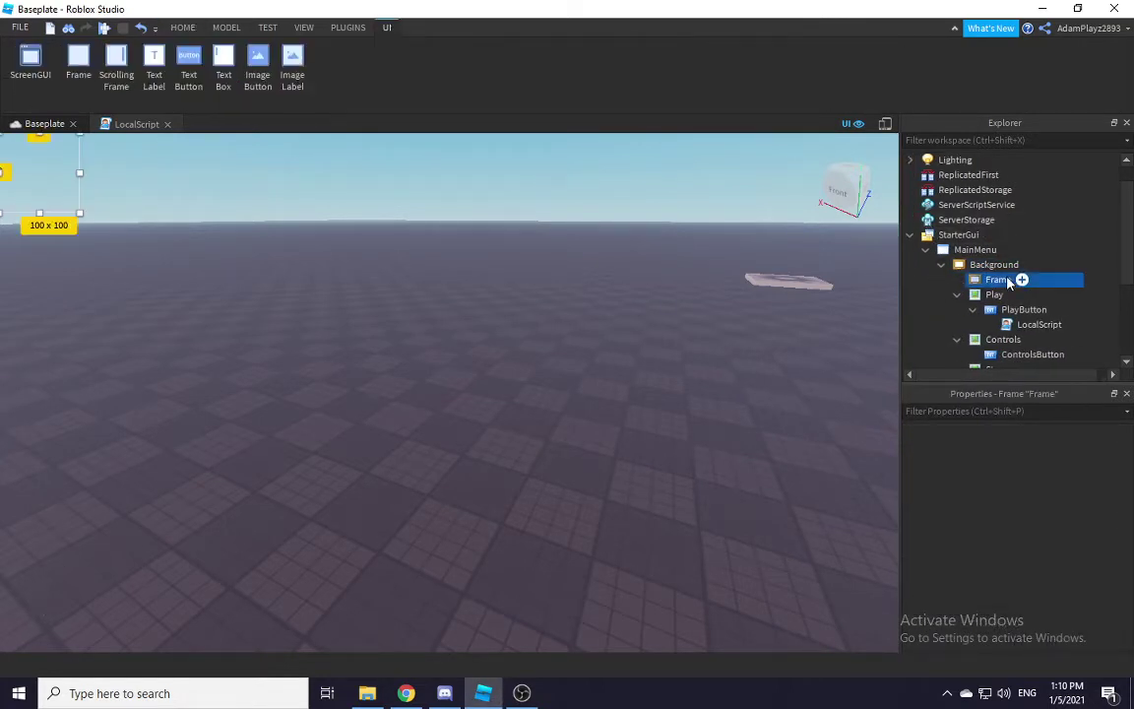
drag(969, 279, 975, 249)
Step: Place the new frame in the viewport's lower-left corner and enlarge it to about 427 by 264 pixels
drag(67, 179, 336, 623)
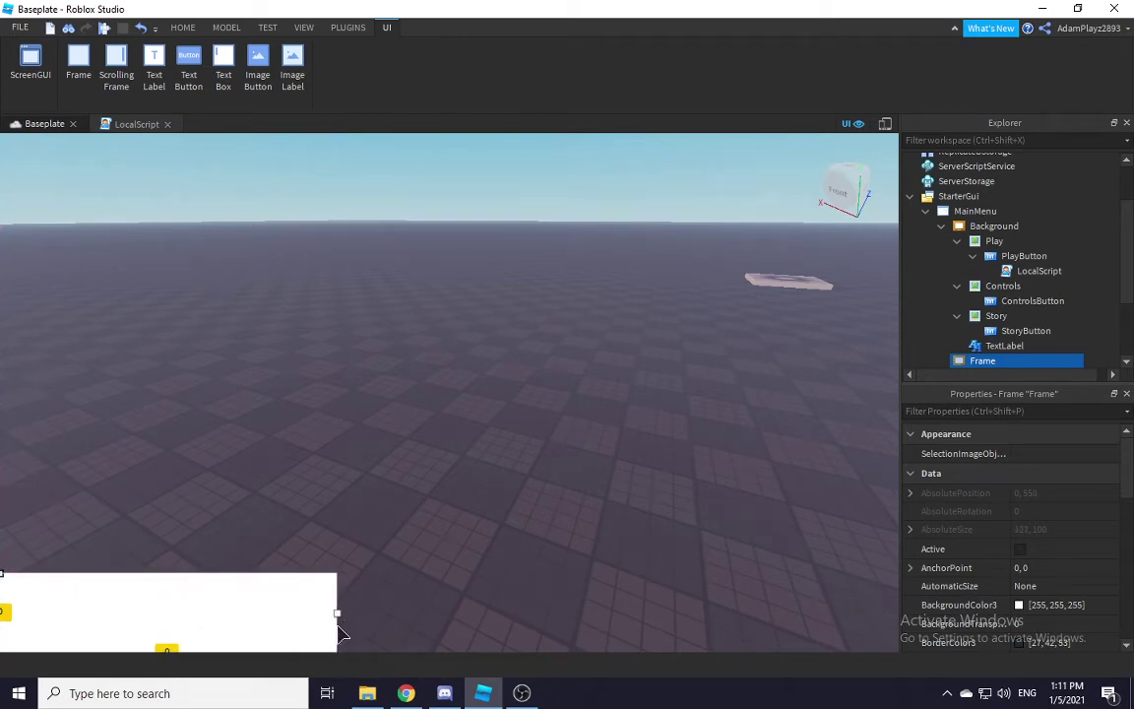
drag(169, 573, 169, 444)
click(1002, 414)
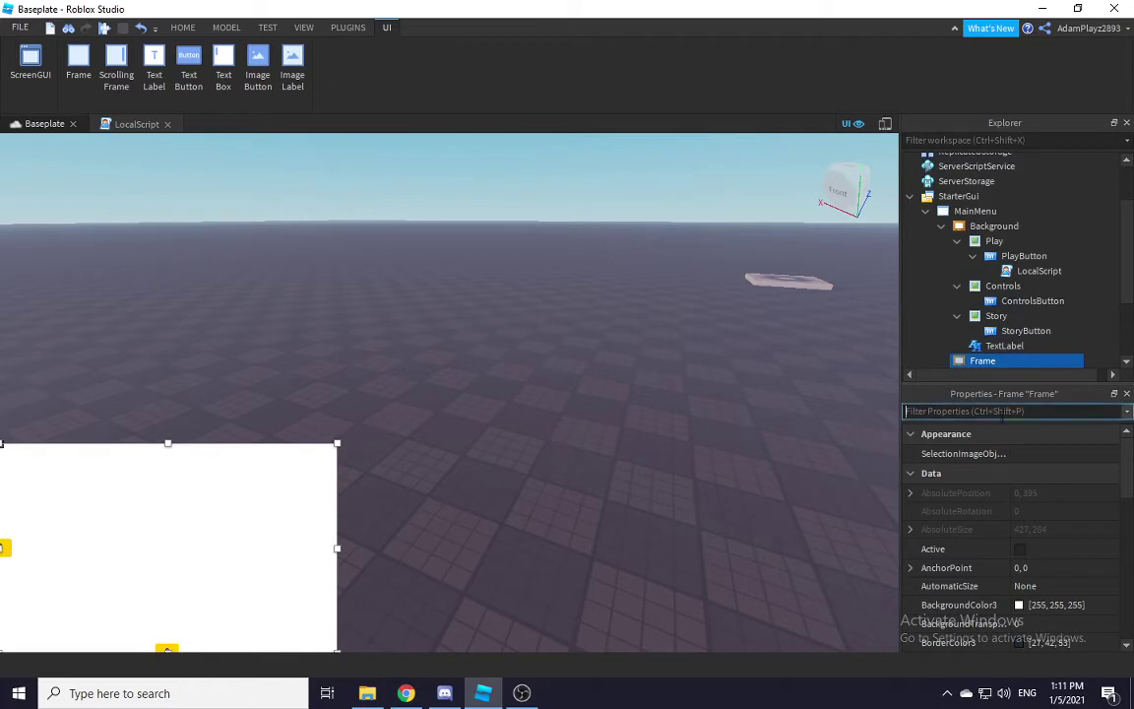
click(348, 28)
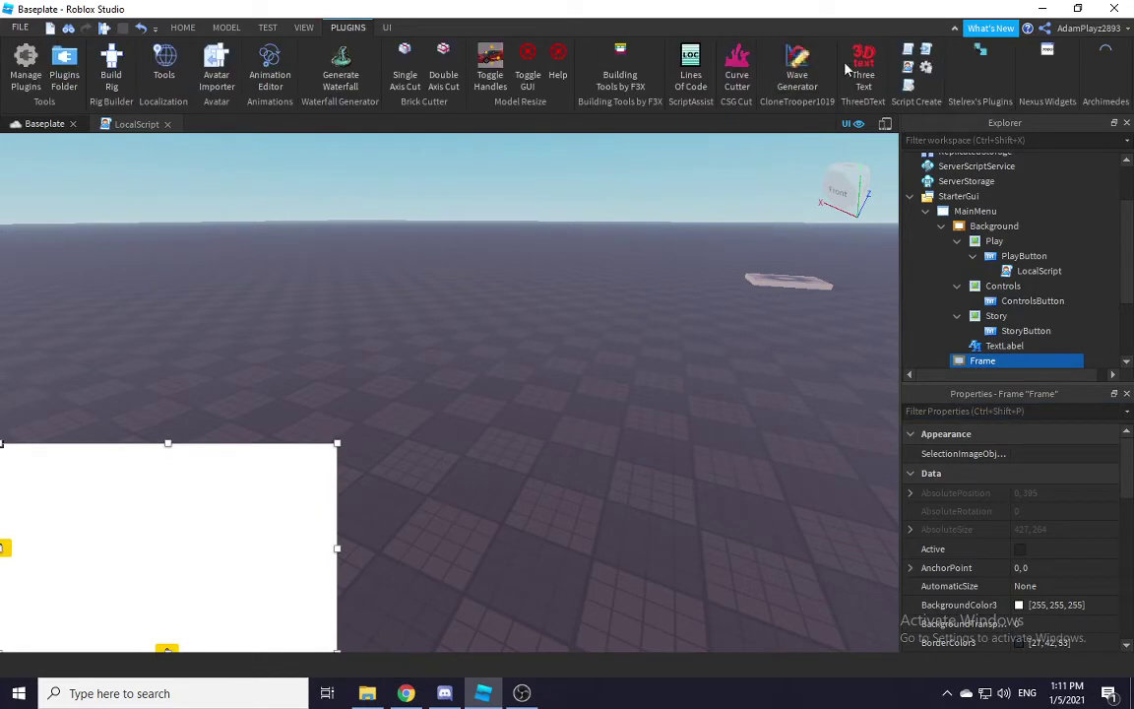
Step: Round the new frame's corners with the Roundify plugin at size 12 and close the plugin
click(982, 50)
click(144, 256)
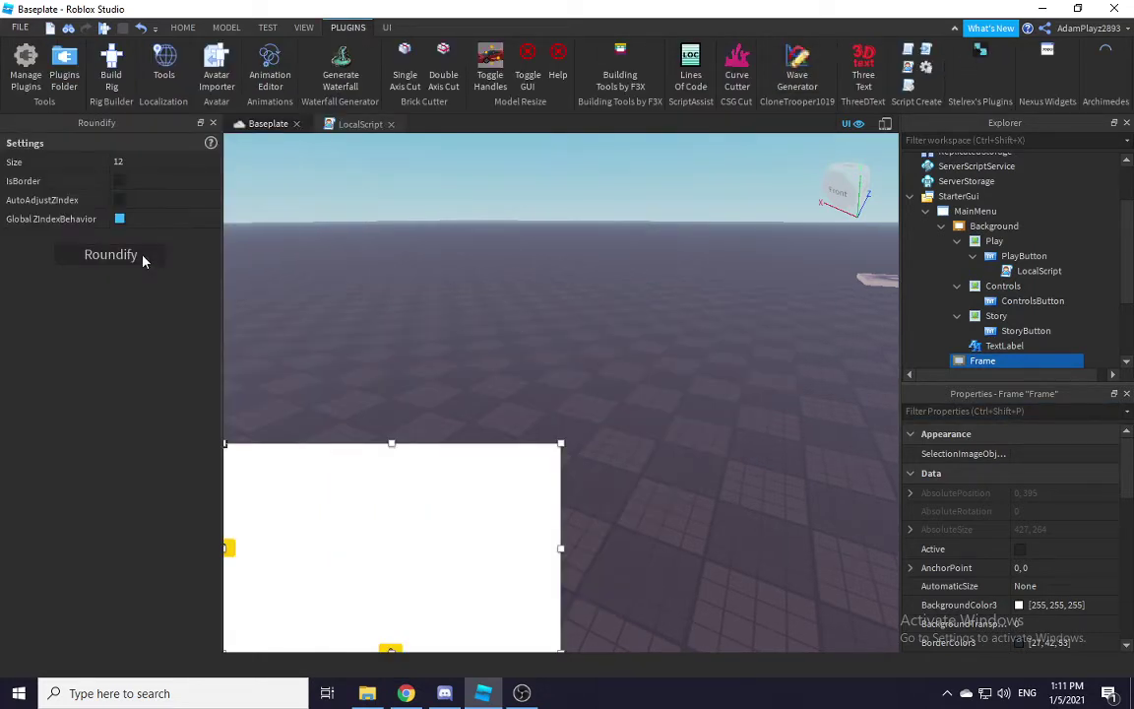
click(213, 123)
click(616, 305)
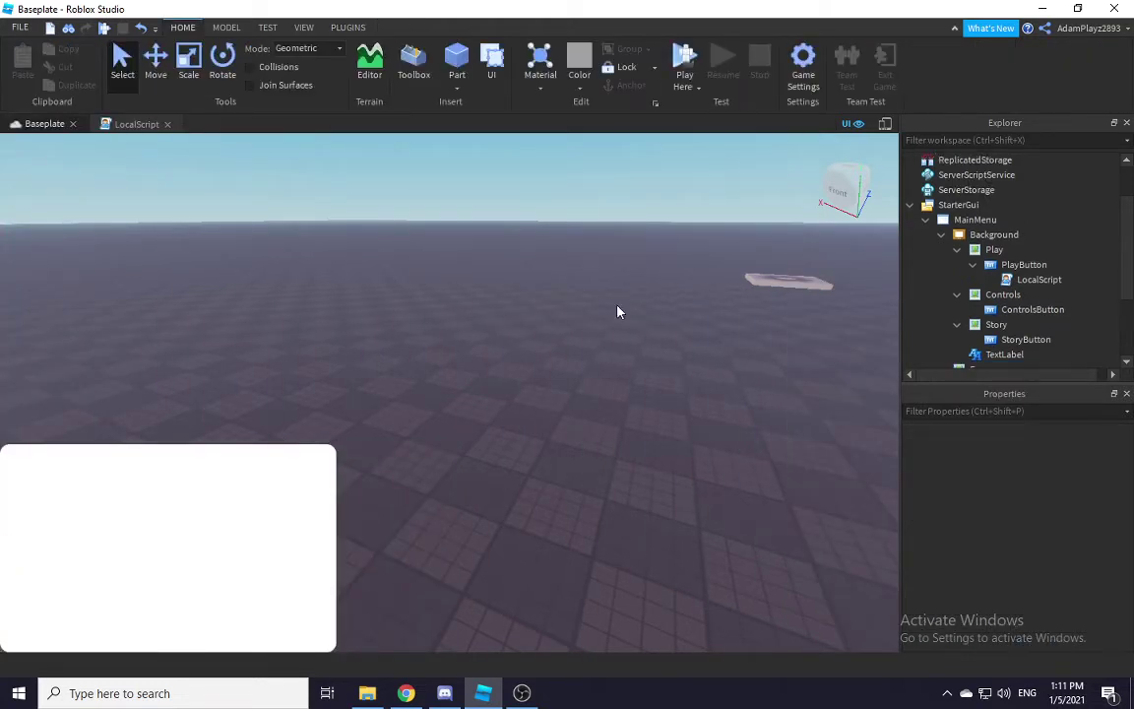
Step: Set the rounded frame's ImageColor3 to dark grey 66, 66, 66
click(1029, 339)
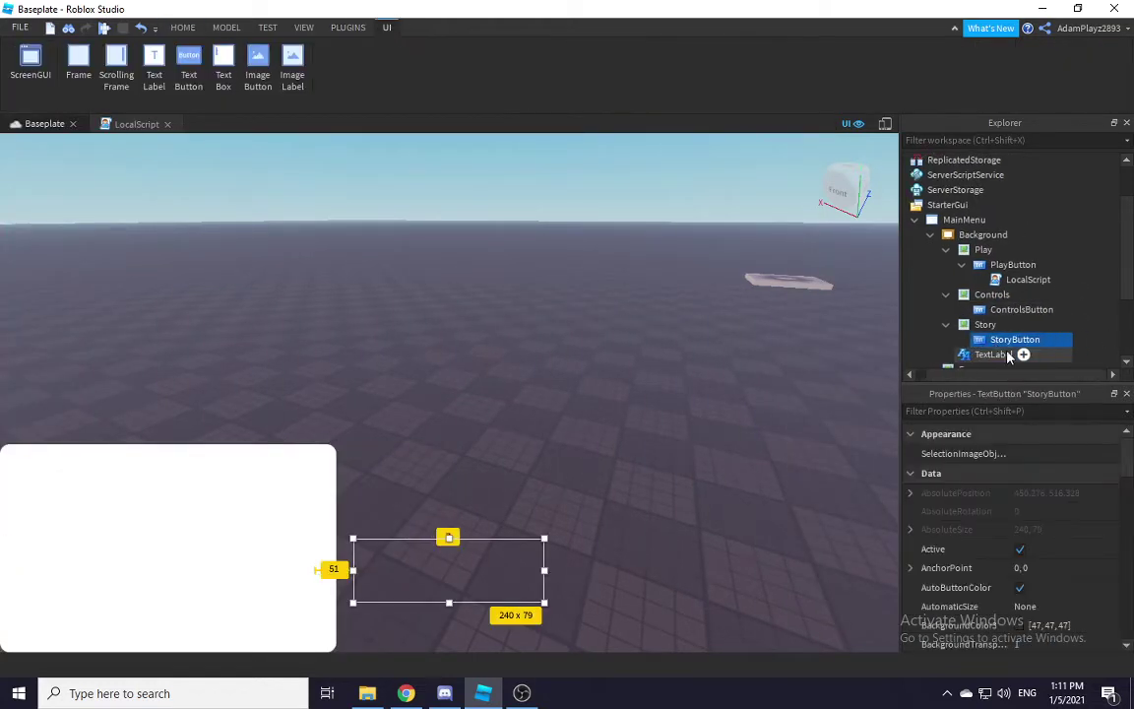
click(985, 352)
click(981, 193)
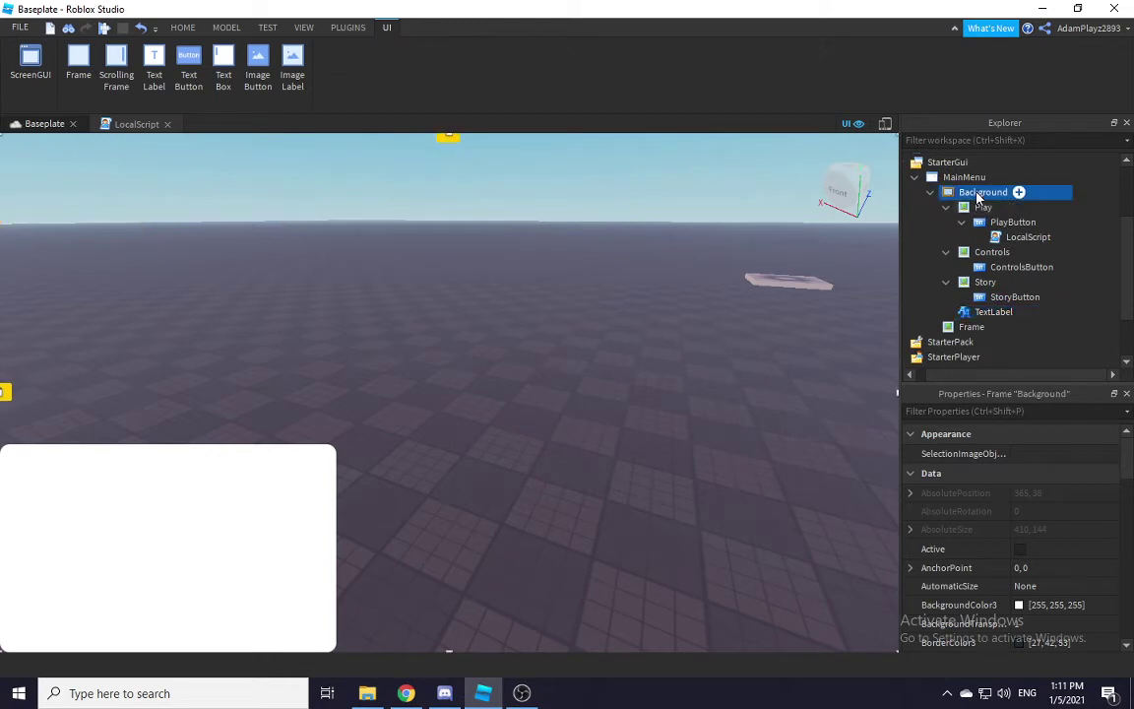
click(980, 207)
scroll(975, 256, down, 1)
click(988, 285)
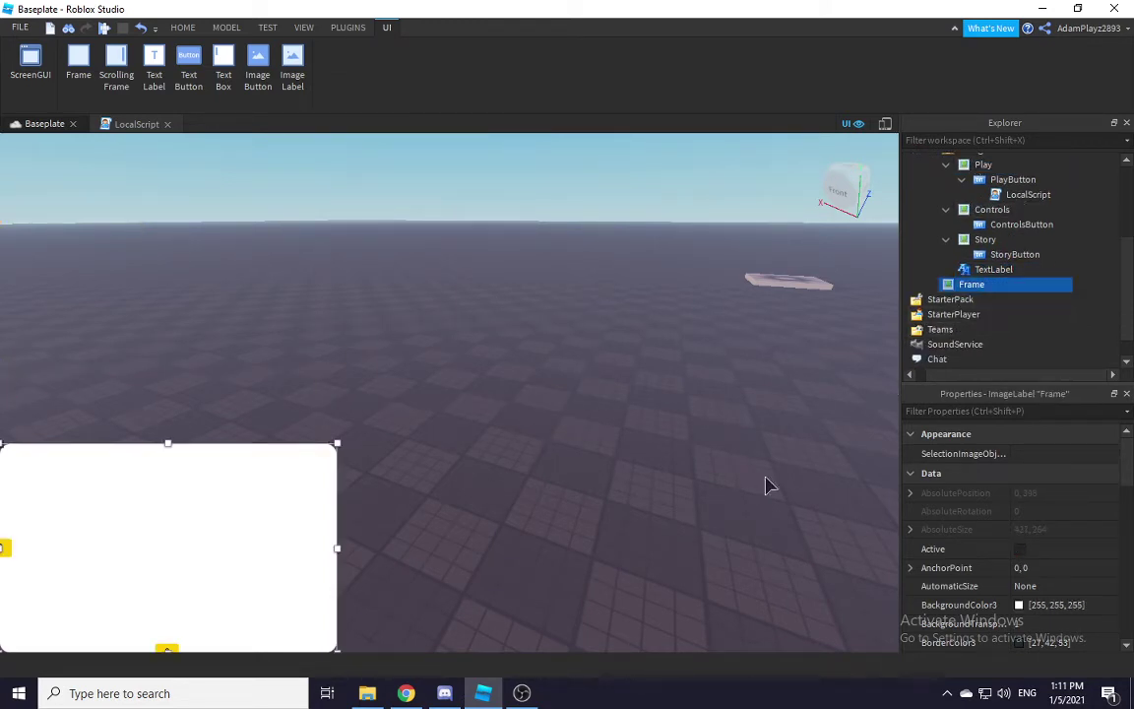
click(943, 412)
text(color)
click(1024, 454)
click(746, 321)
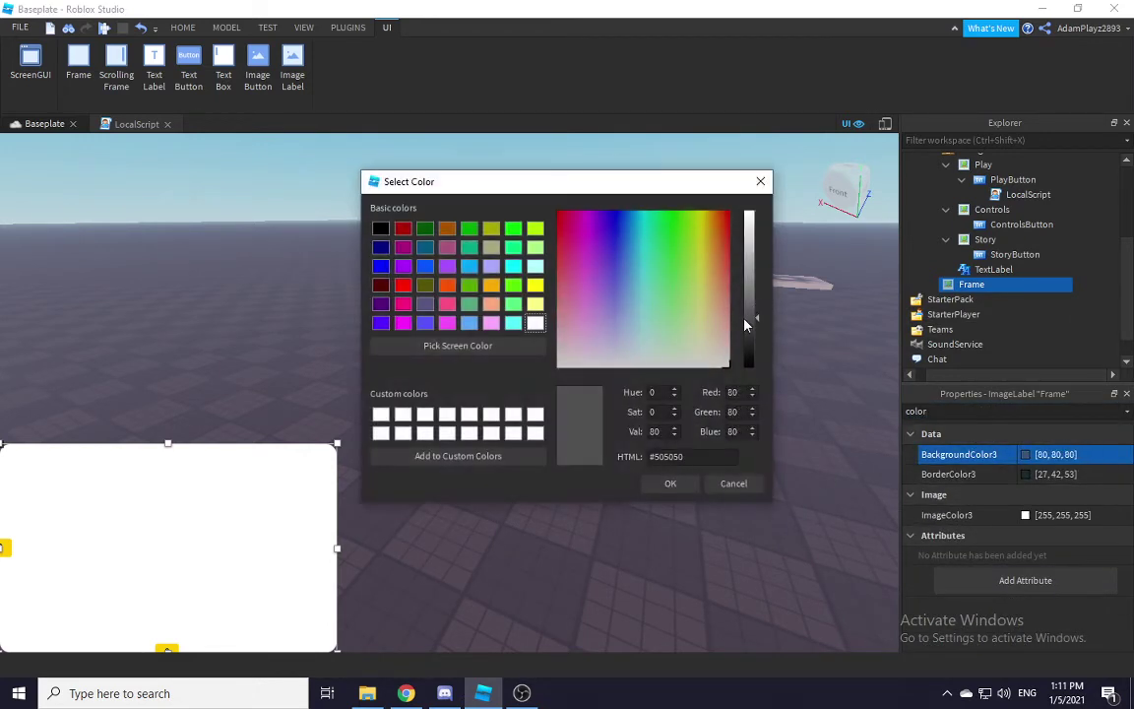
click(1025, 515)
drag(747, 342, 749, 329)
click(671, 482)
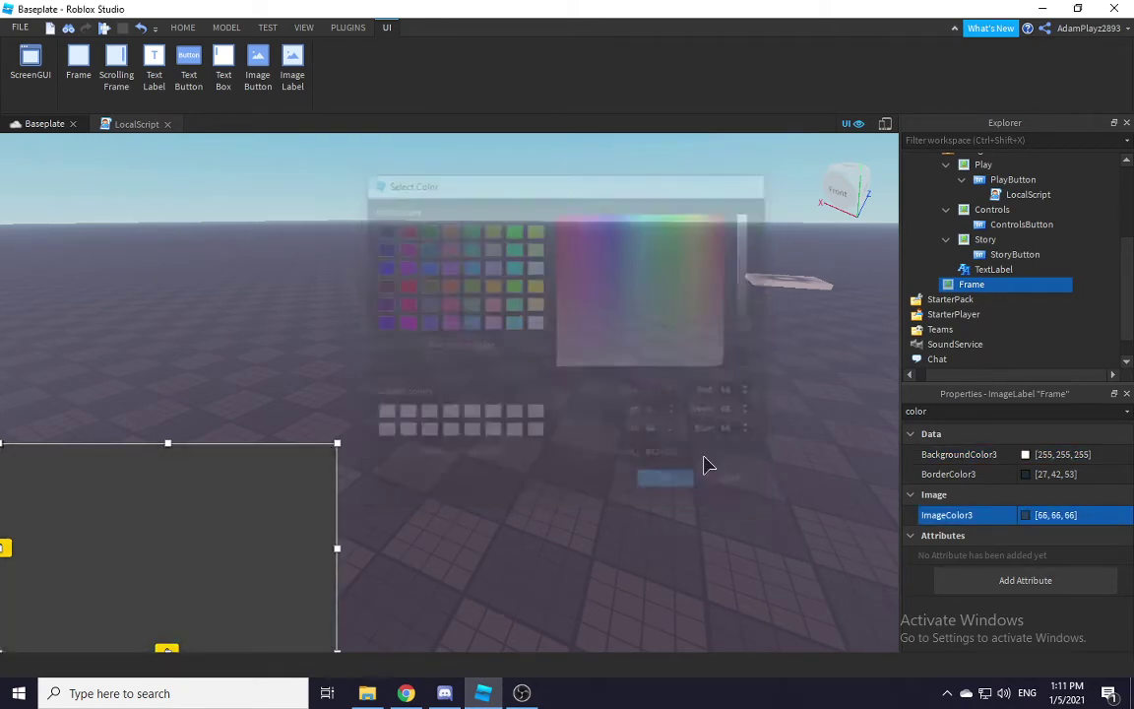
Step: Add a TextLabel inside the rounded frame and widen it to about 388 by 50 pixels
click(994, 285)
text(te)
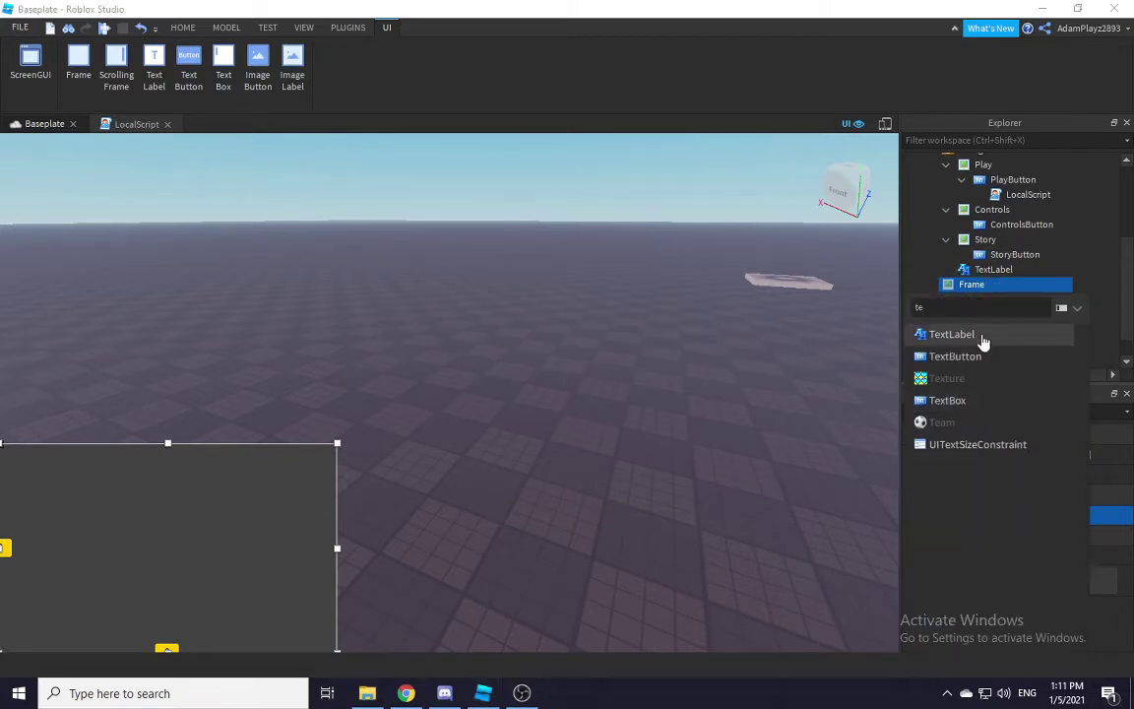
click(952, 334)
drag(83, 473, 306, 486)
Step: Duplicate the label three times and stack the four labels evenly down the rounded frame
key(ctrl+d)
drag(218, 501, 218, 612)
key(ctrl+d)
drag(220, 498, 217, 481)
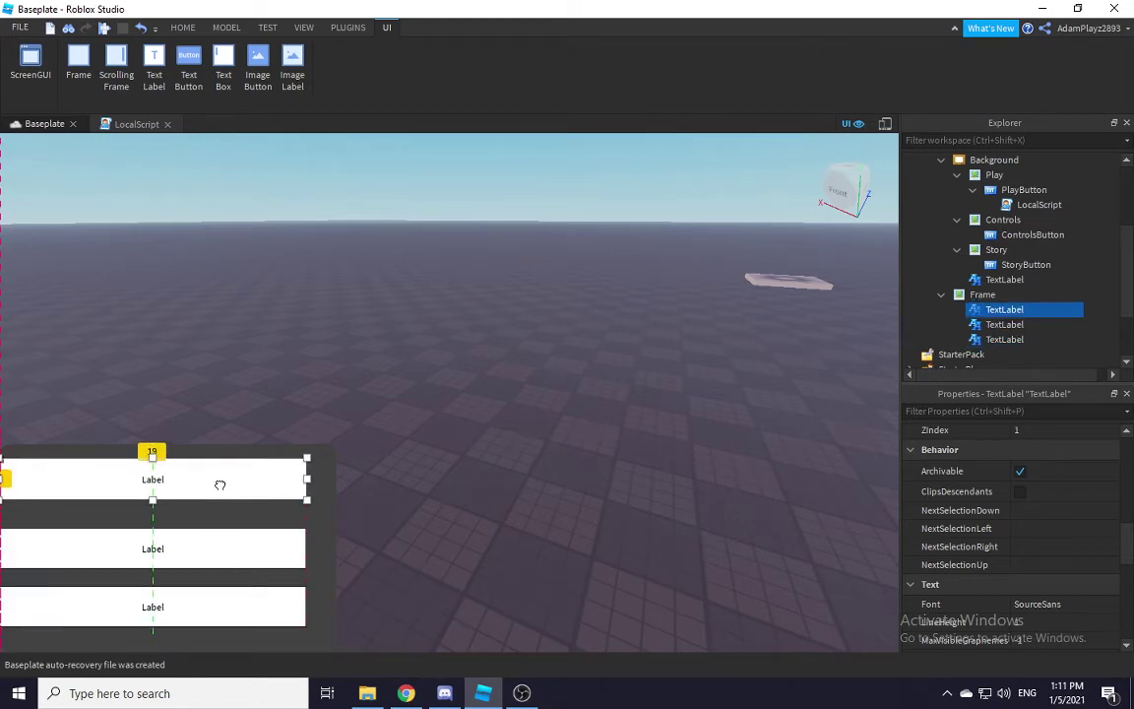
drag(205, 559, 203, 540)
drag(187, 606, 182, 638)
key(ctrl+d)
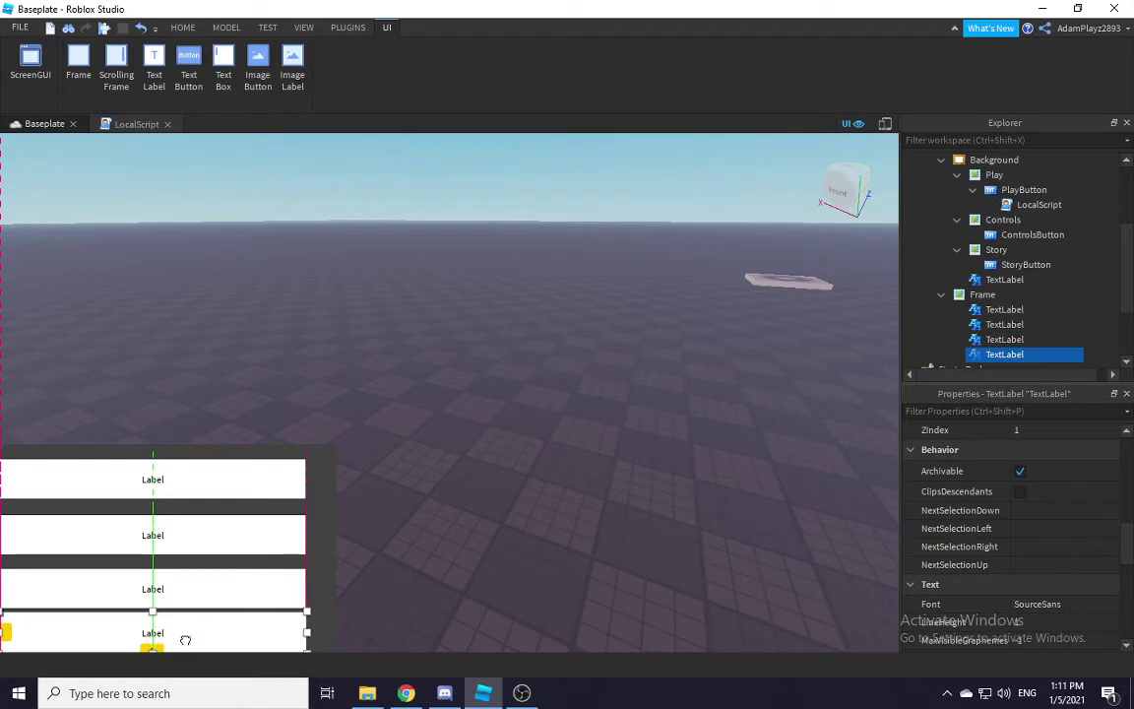
drag(226, 537, 234, 544)
drag(244, 493, 240, 506)
Step: Set the BackgroundTransparency of all four labels in the rounded frame to 1
shift+click(226, 542)
shift+click(216, 591)
shift+click(284, 623)
click(1075, 413)
text(tra)
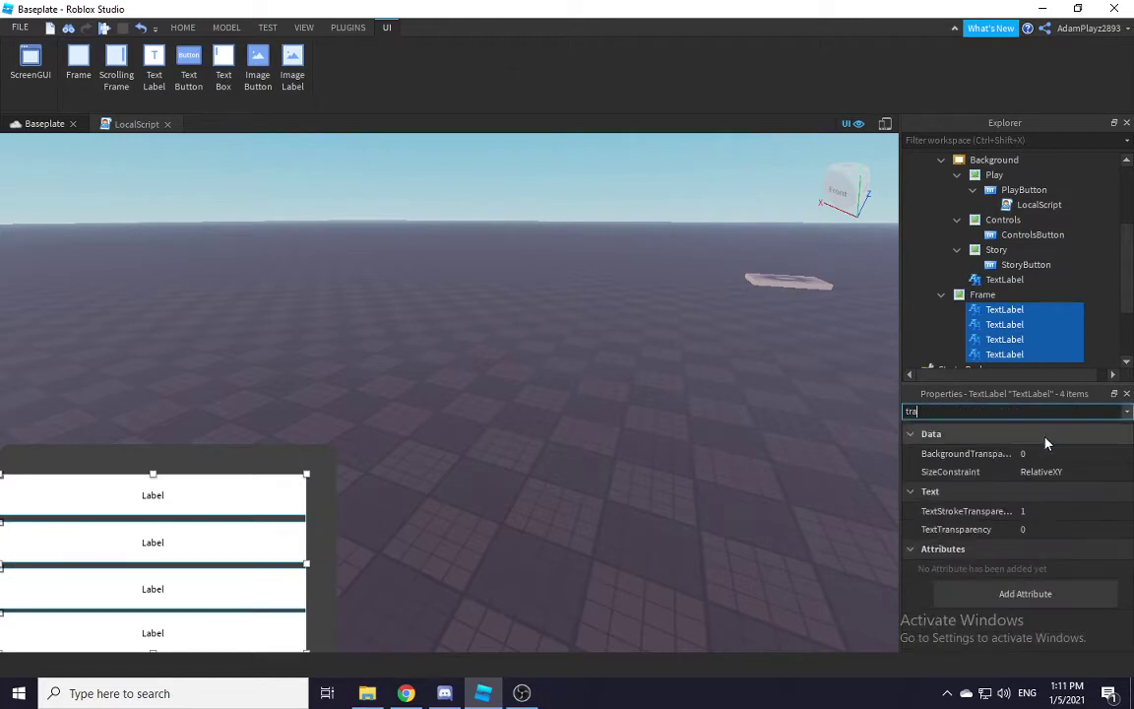
click(1052, 453)
text(1)
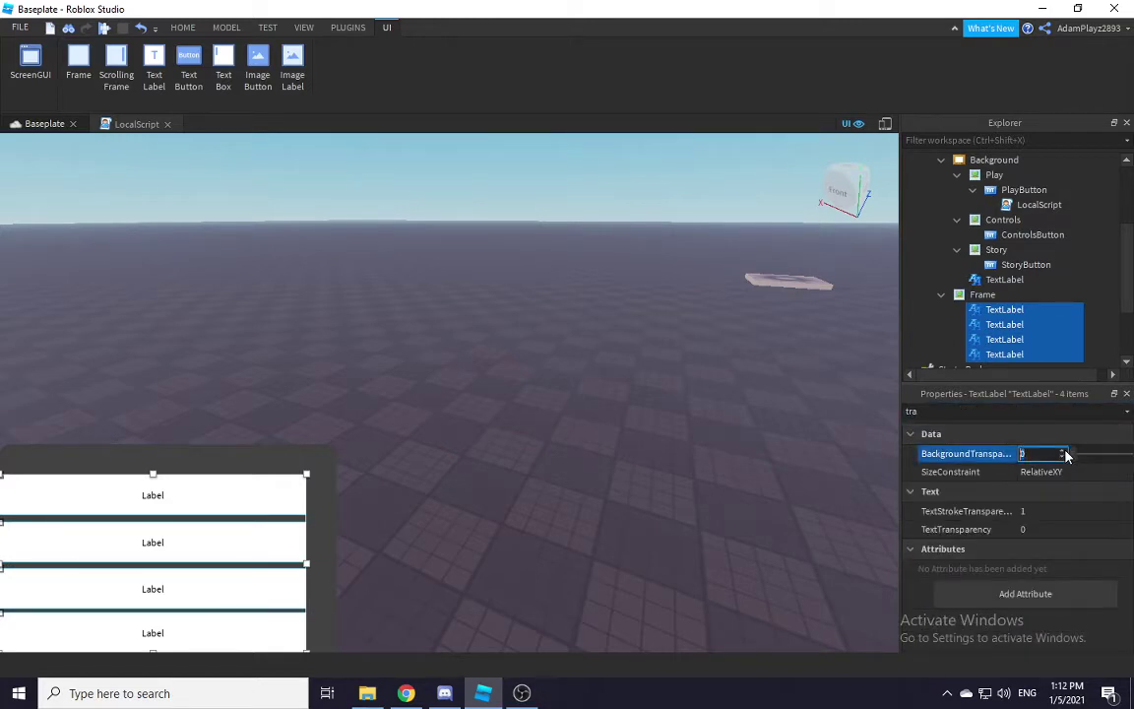
key(Return)
Step: Change the font of the four labels to SciFi
click(970, 410)
key(BackSpace)
key(BackSpace)
key(BackSpace)
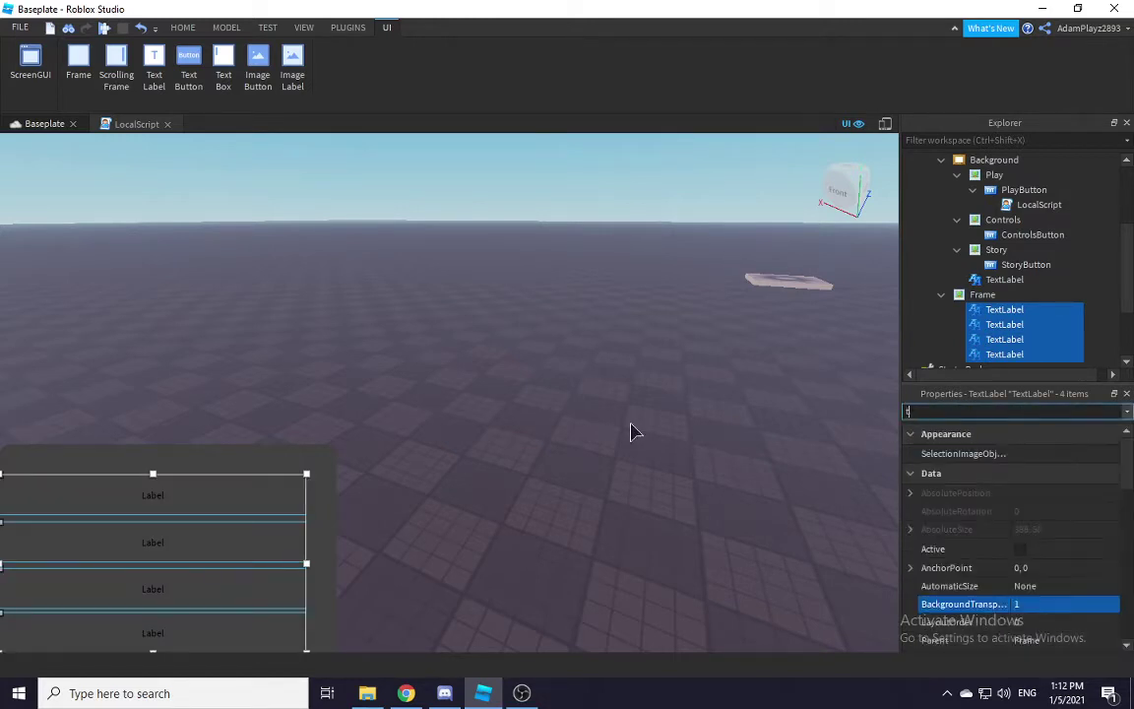
text(font)
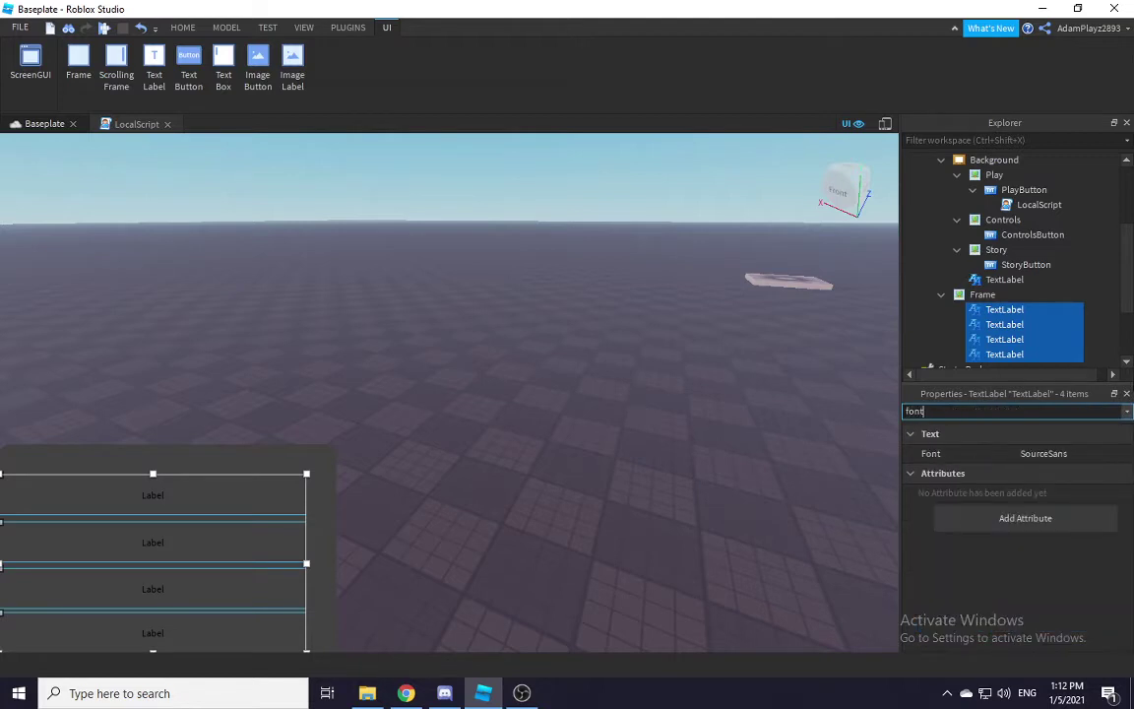
click(1075, 454)
click(1031, 561)
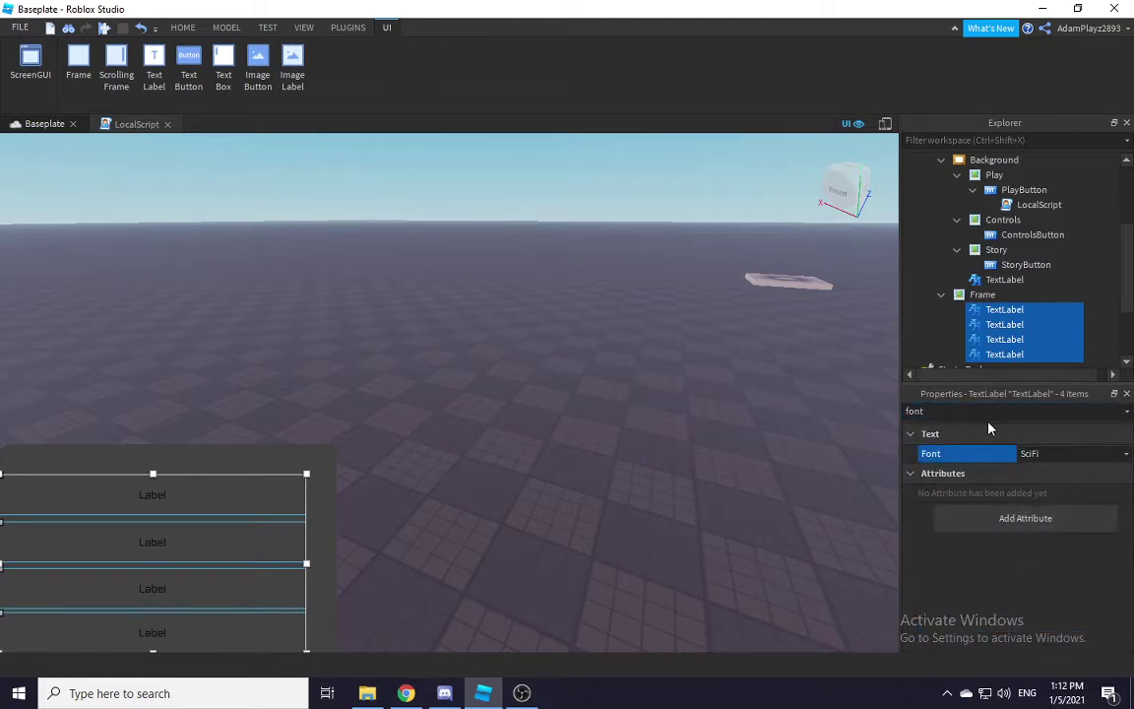
Step: Set the TextColor3 of the four labels to white (255, 255, 255)
double_click(906, 412)
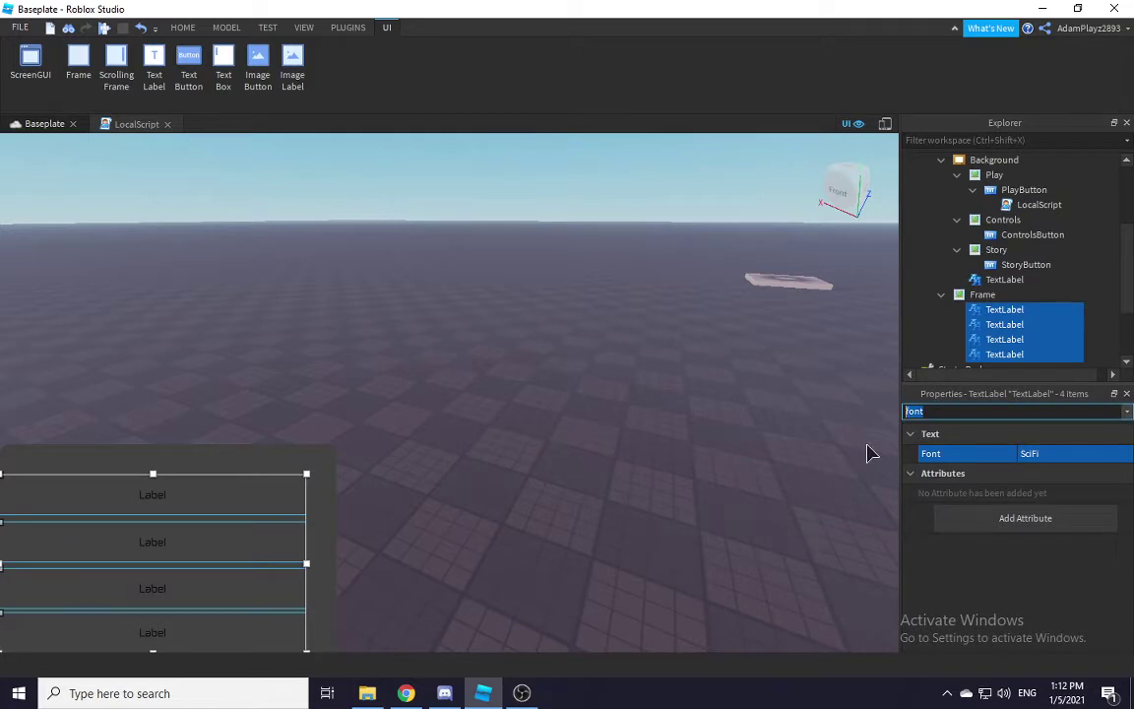
text(color)
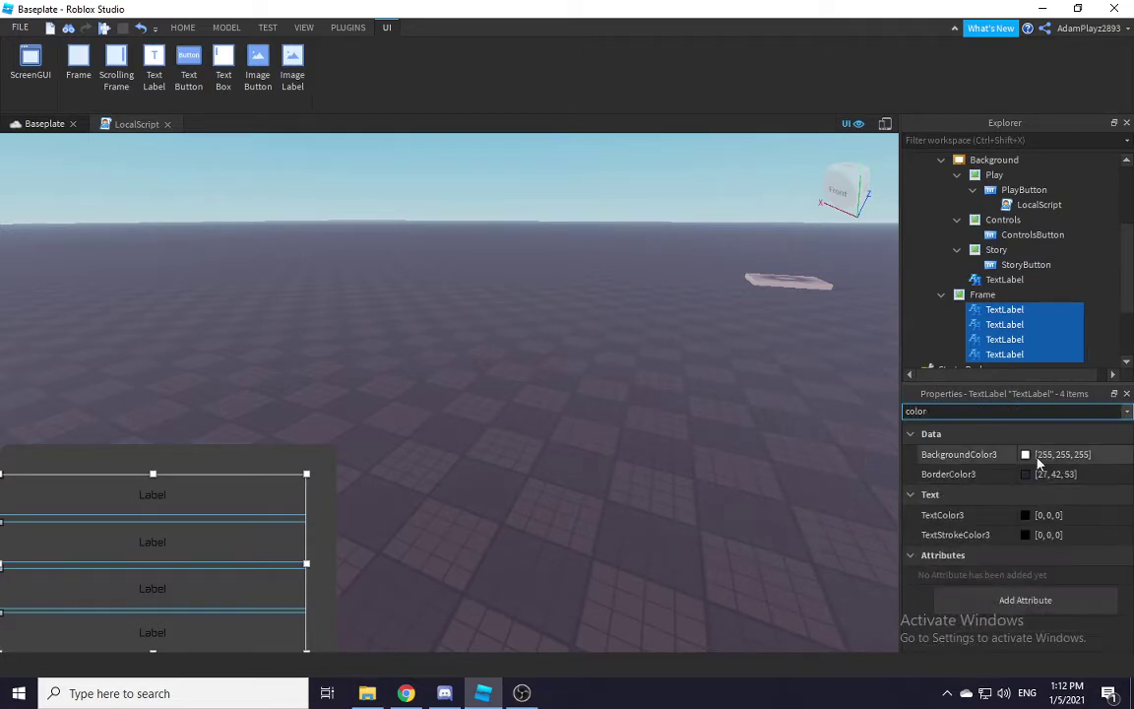
click(1025, 453)
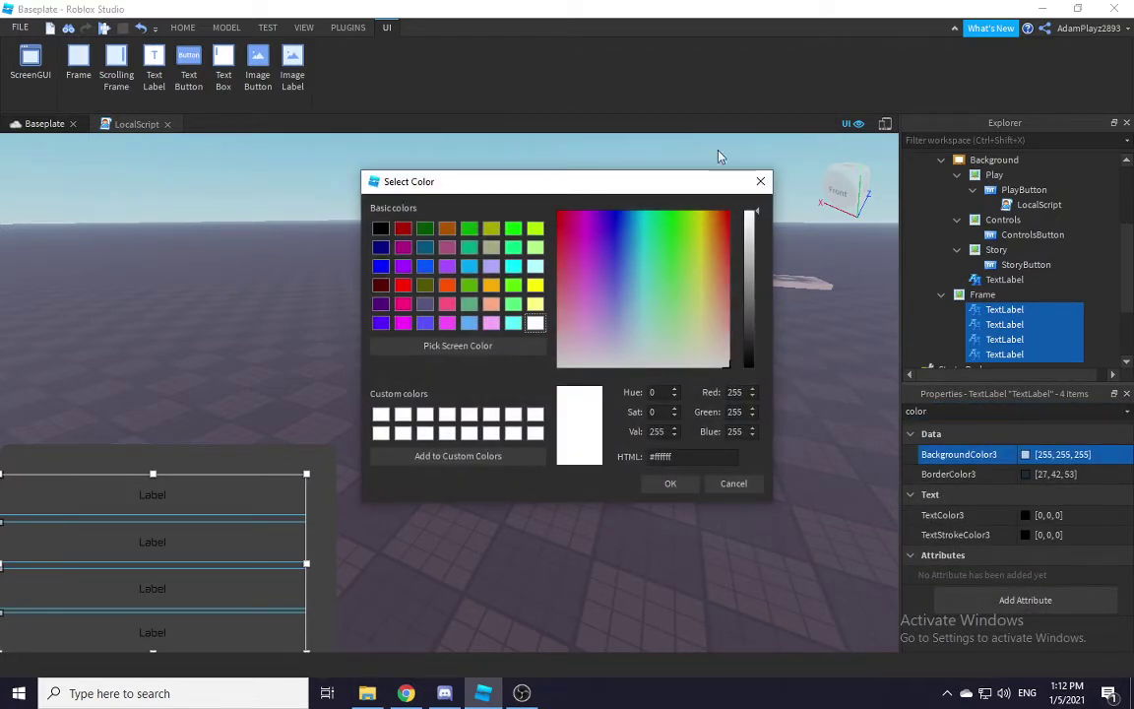
click(760, 181)
click(1023, 515)
drag(747, 325, 754, 172)
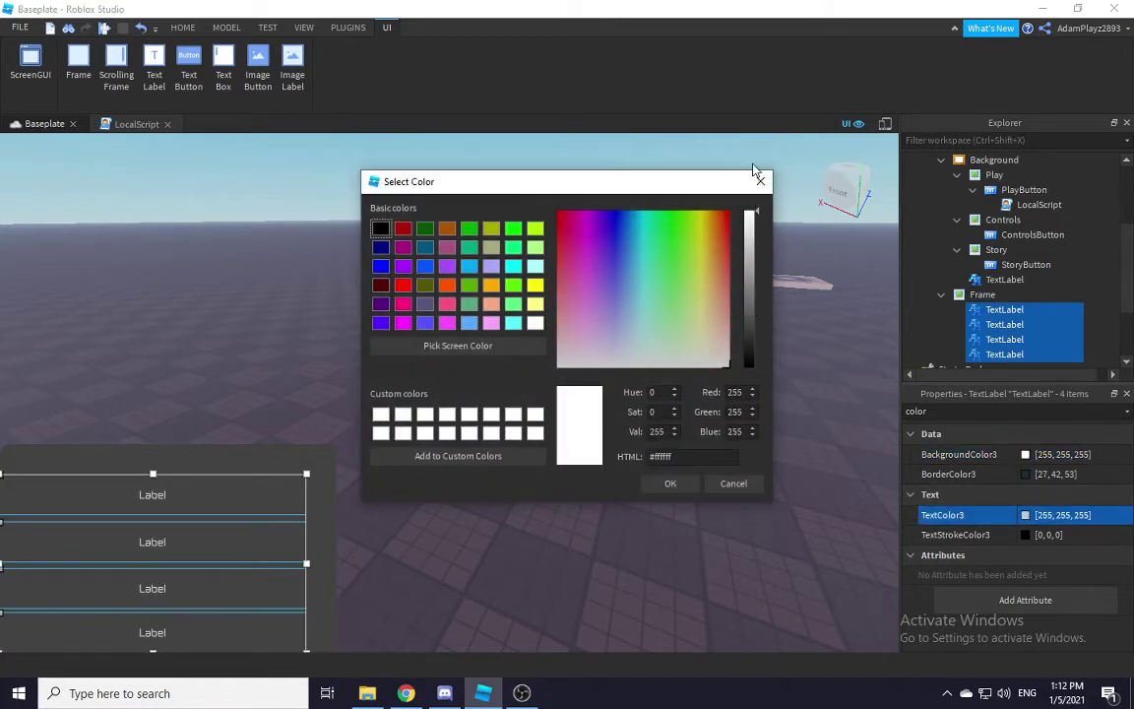
click(670, 483)
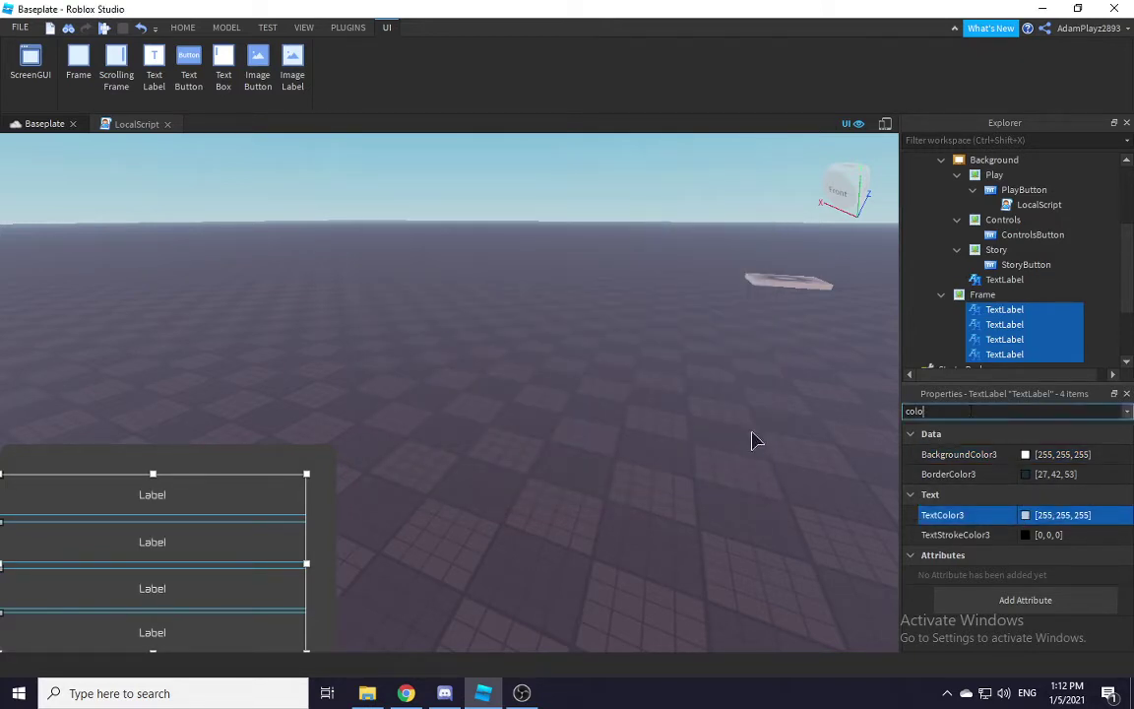
Step: Turn on TextScaled for the four labels and clear the selection
key(BackSpace)
key(BackSpace)
key(BackSpace)
key(BackSpace)
text(text)
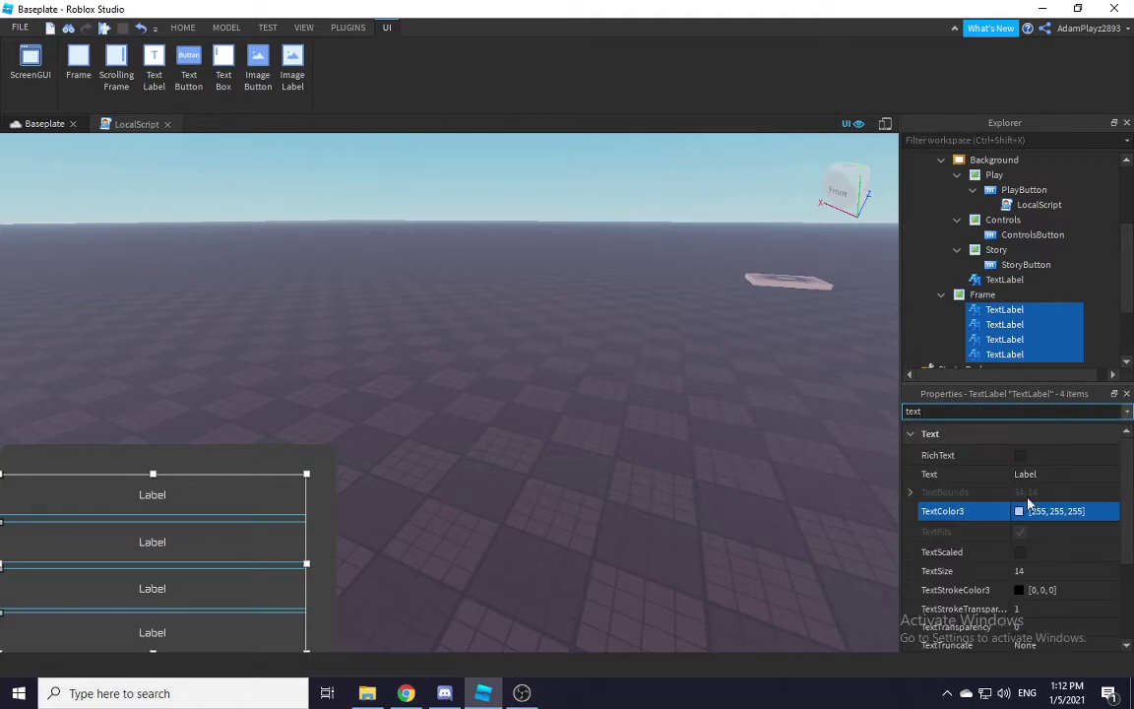
click(1021, 552)
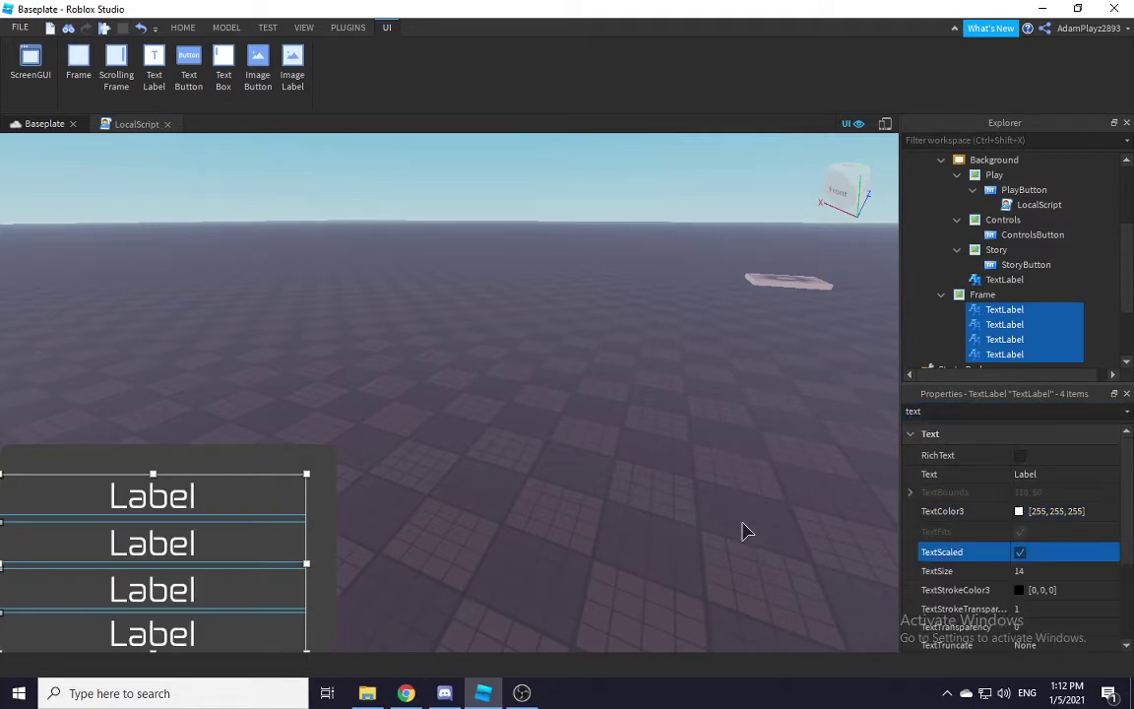
click(493, 484)
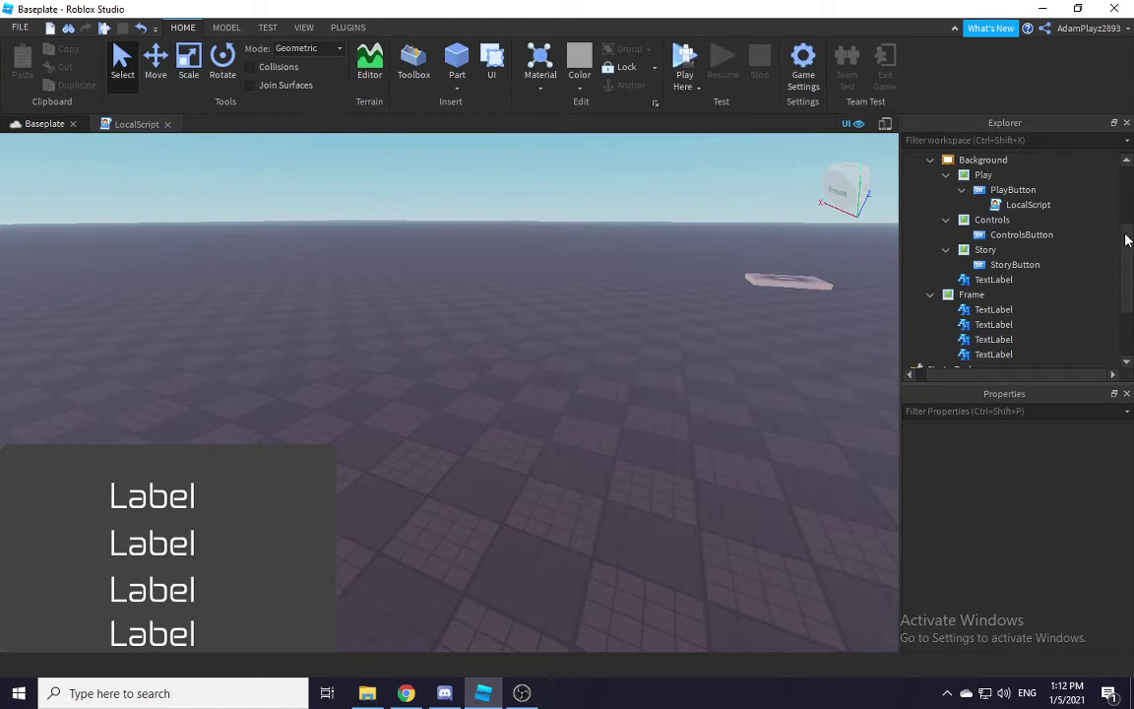
Step: Set the first label's text to "INTERACT: E"
click(990, 309)
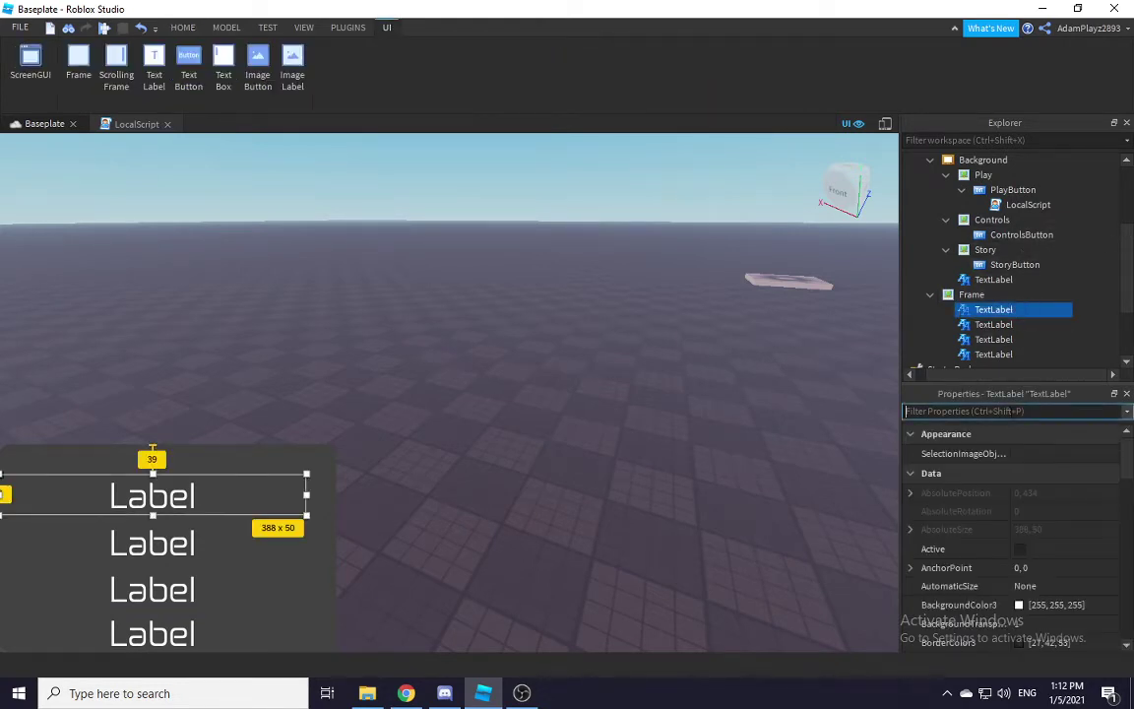
click(1023, 411)
text(text)
click(1063, 476)
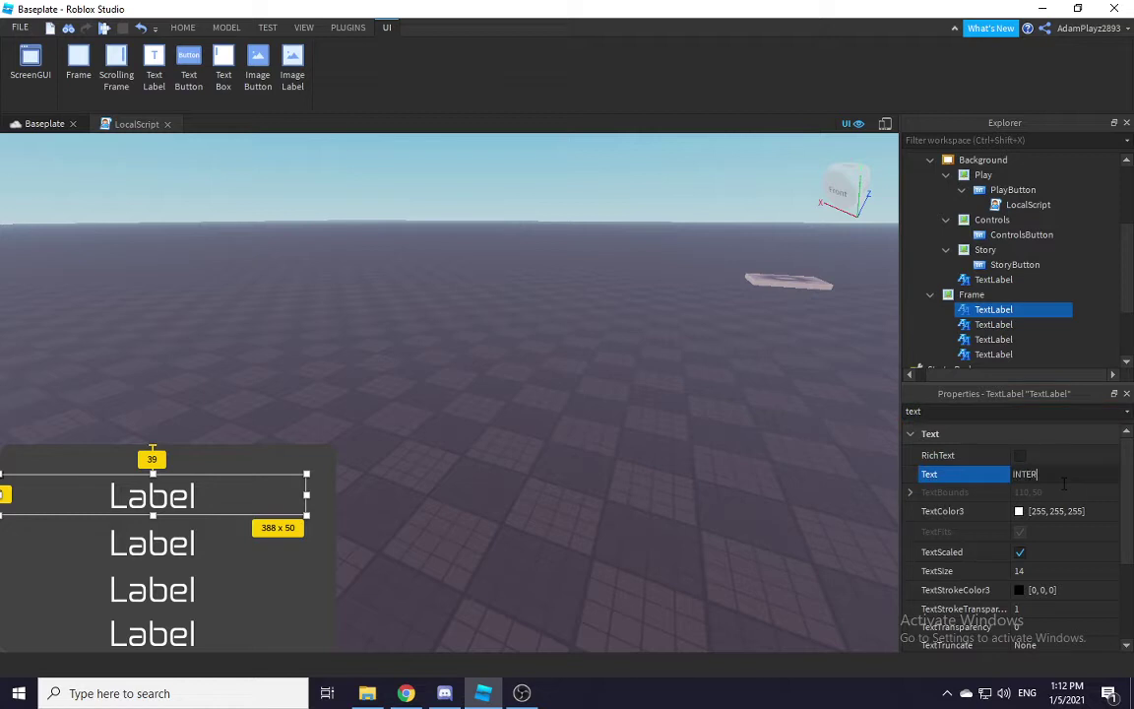
text(E)
key(Return)
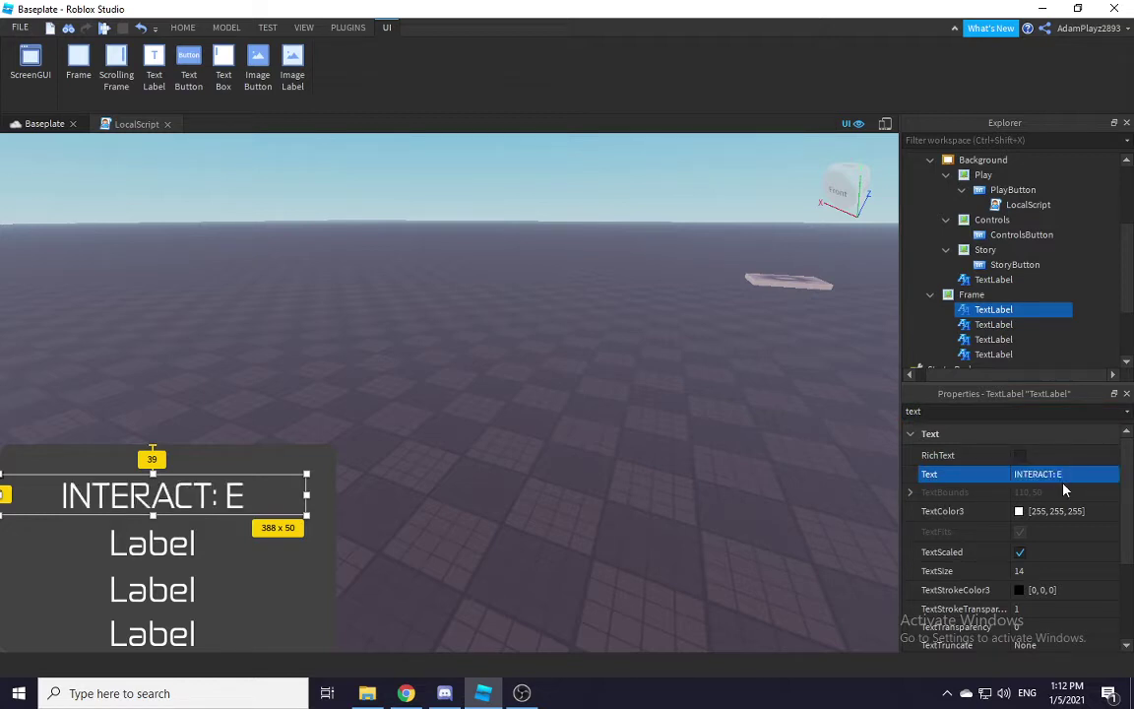
Step: Set the second label's text to "JUMP: SPACEBAR"
click(993, 324)
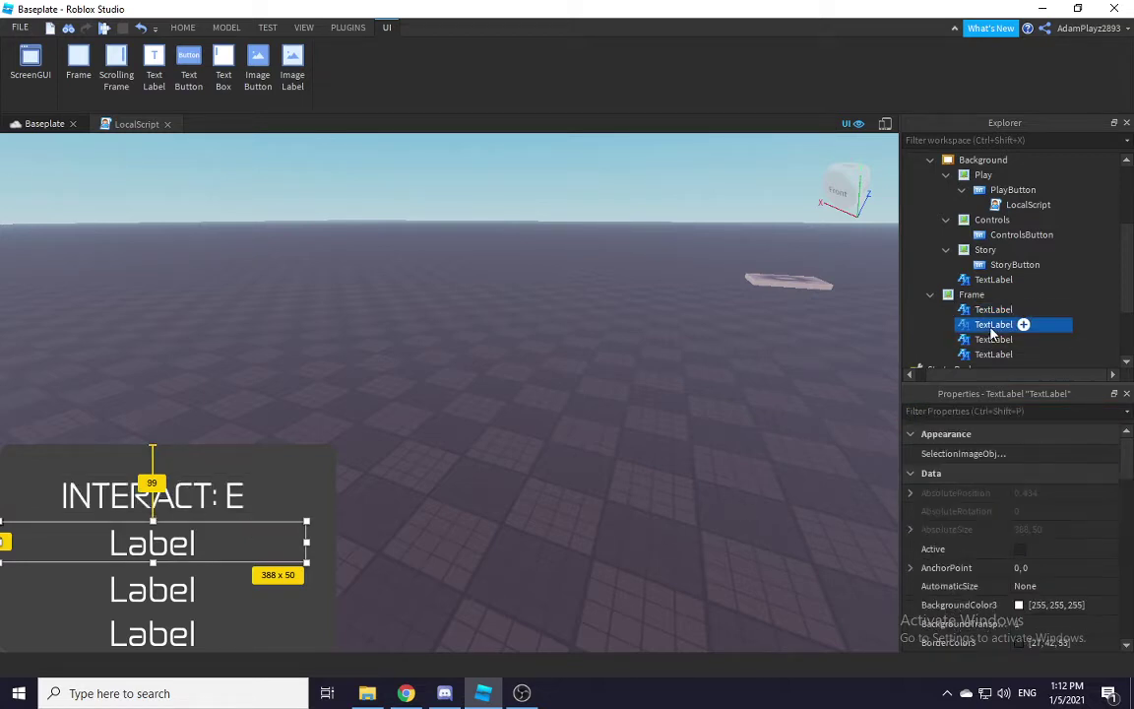
click(1089, 415)
text(text)
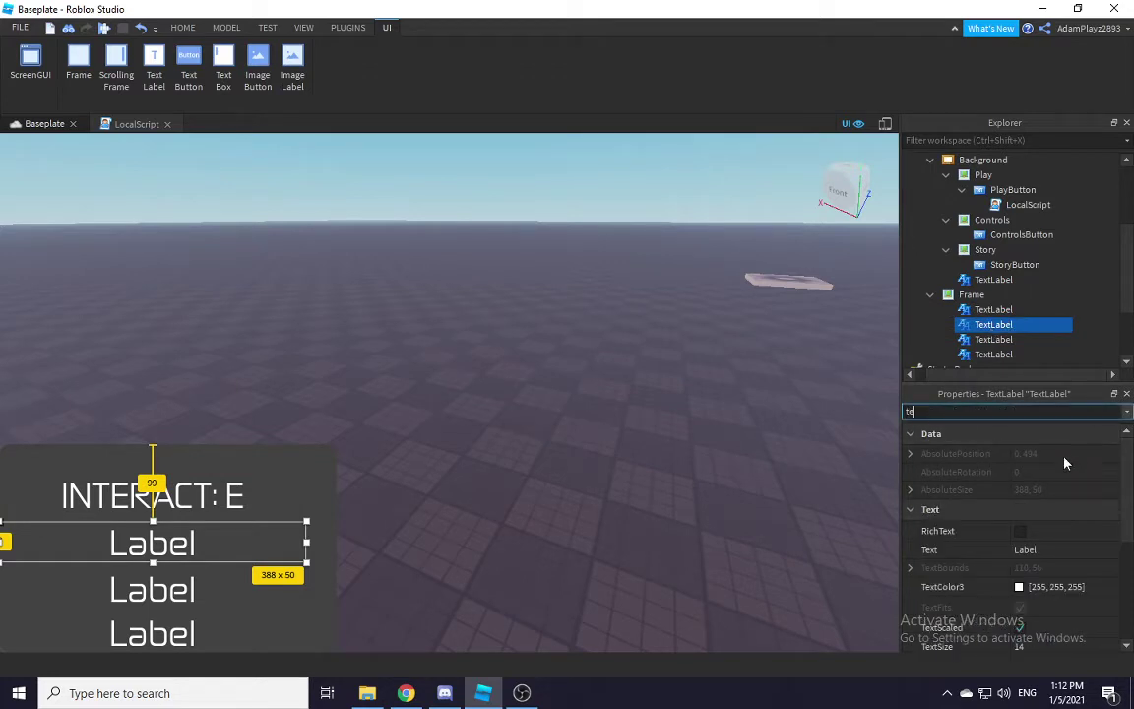
click(1053, 474)
key(BackSpace)
text(JUM)
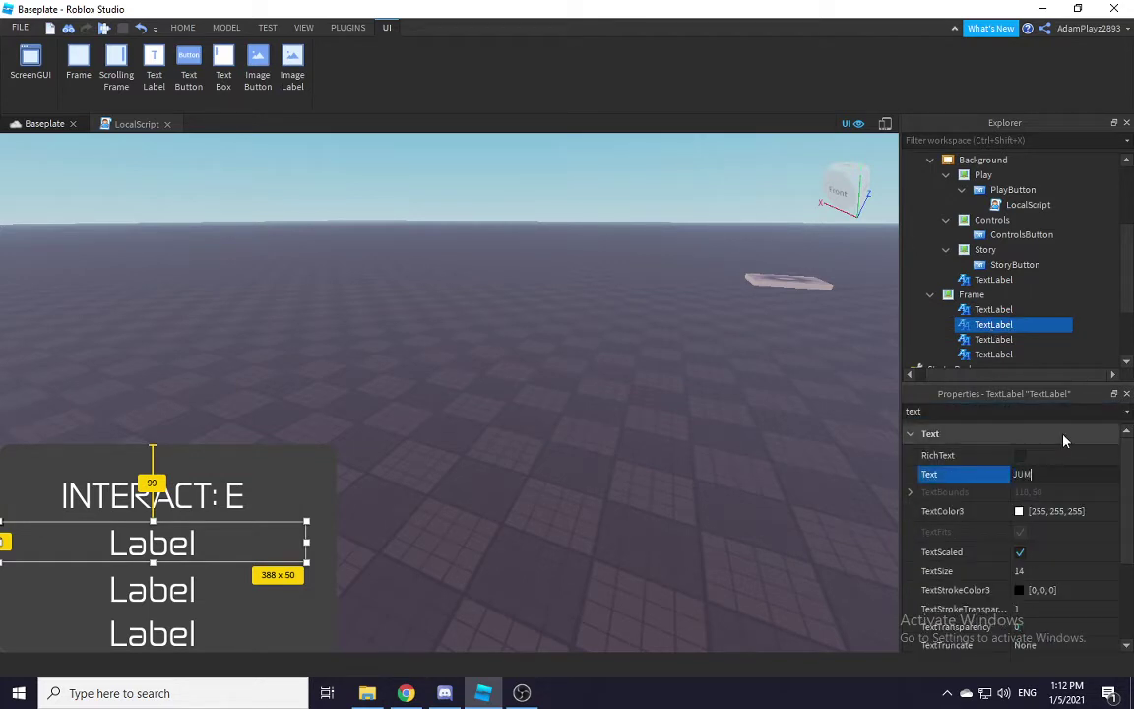
text(P: SPACEBAR)
key(Return)
Step: Set the third label's text to "SPRINT: SHIFT"
click(128, 589)
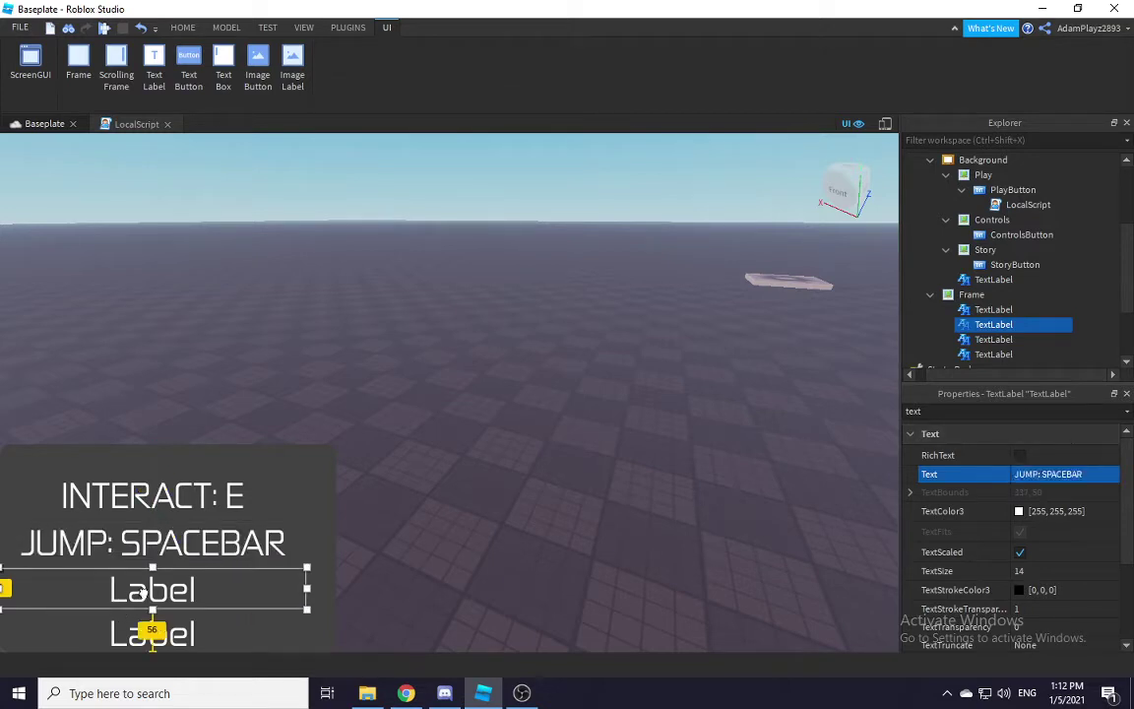
click(1091, 409)
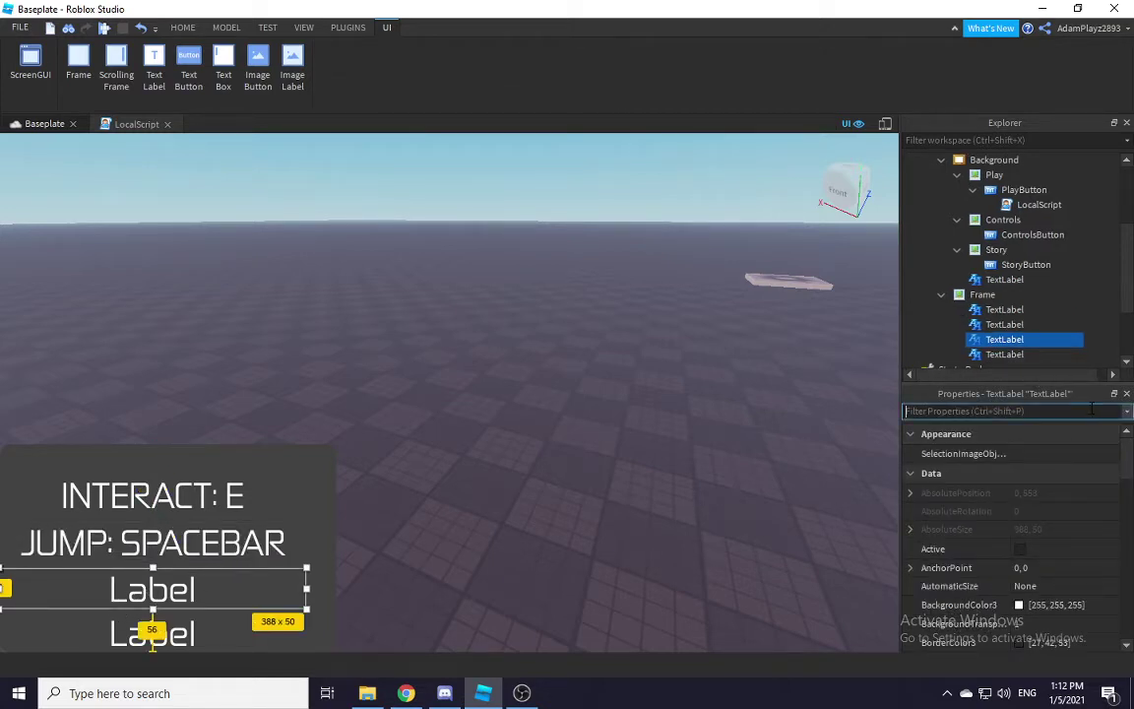
text(text)
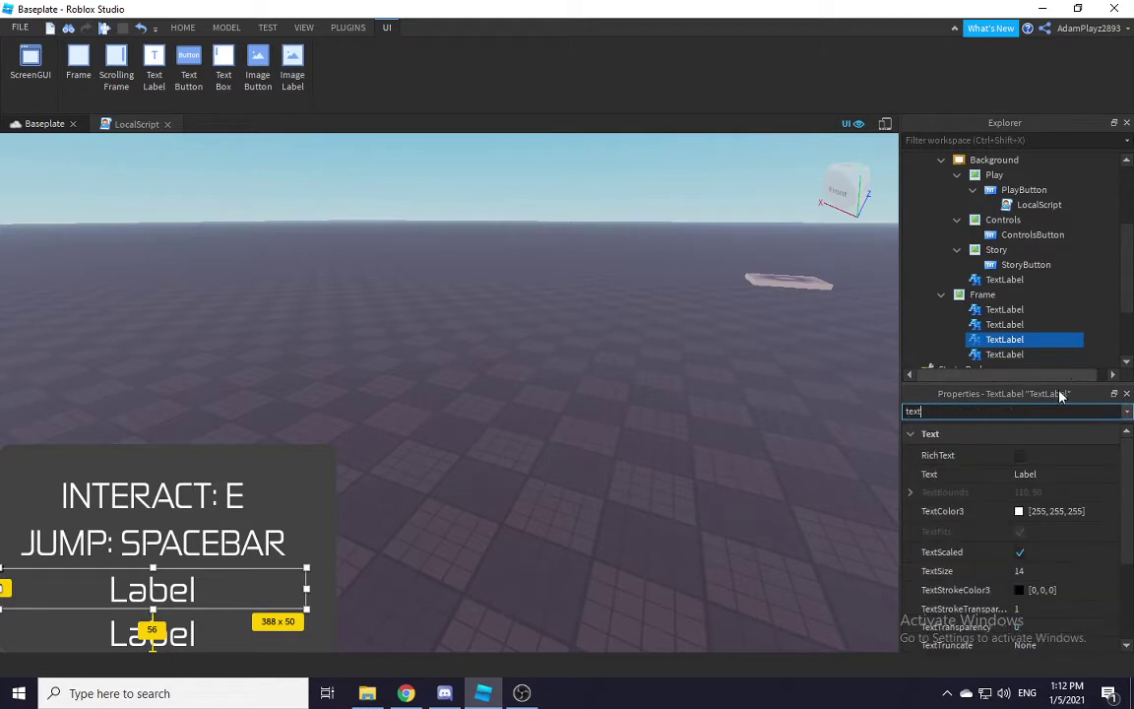
click(1068, 474)
key(BackSpace)
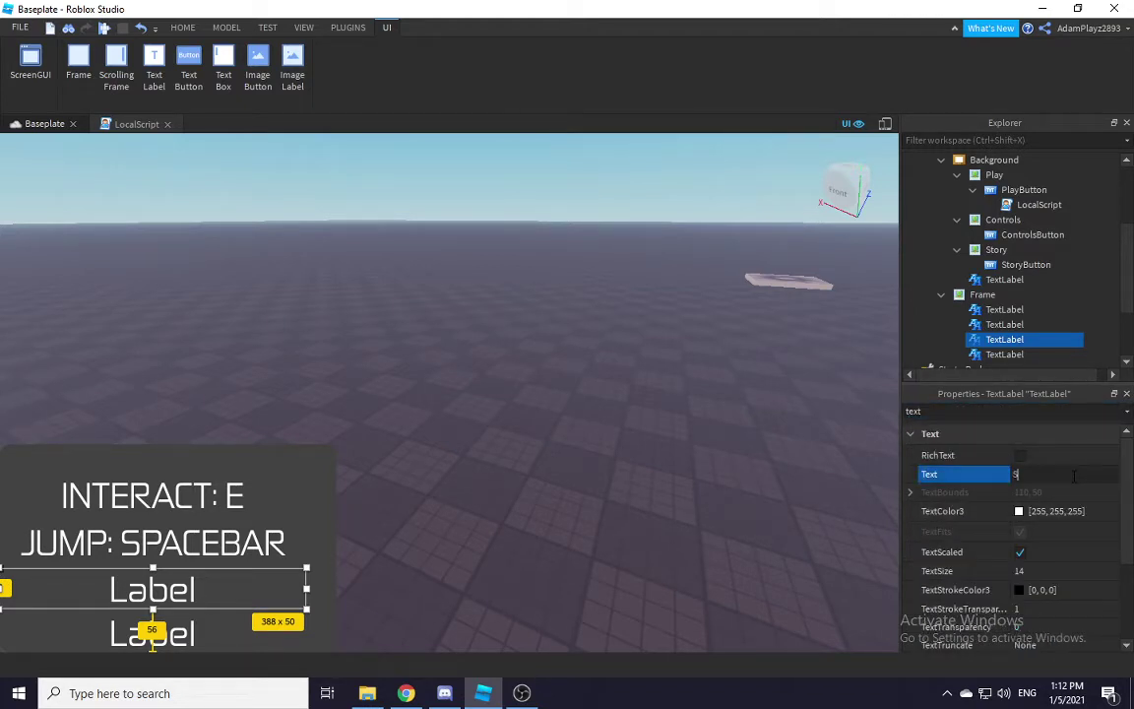
text(SPRINT: SHIFT)
key(Return)
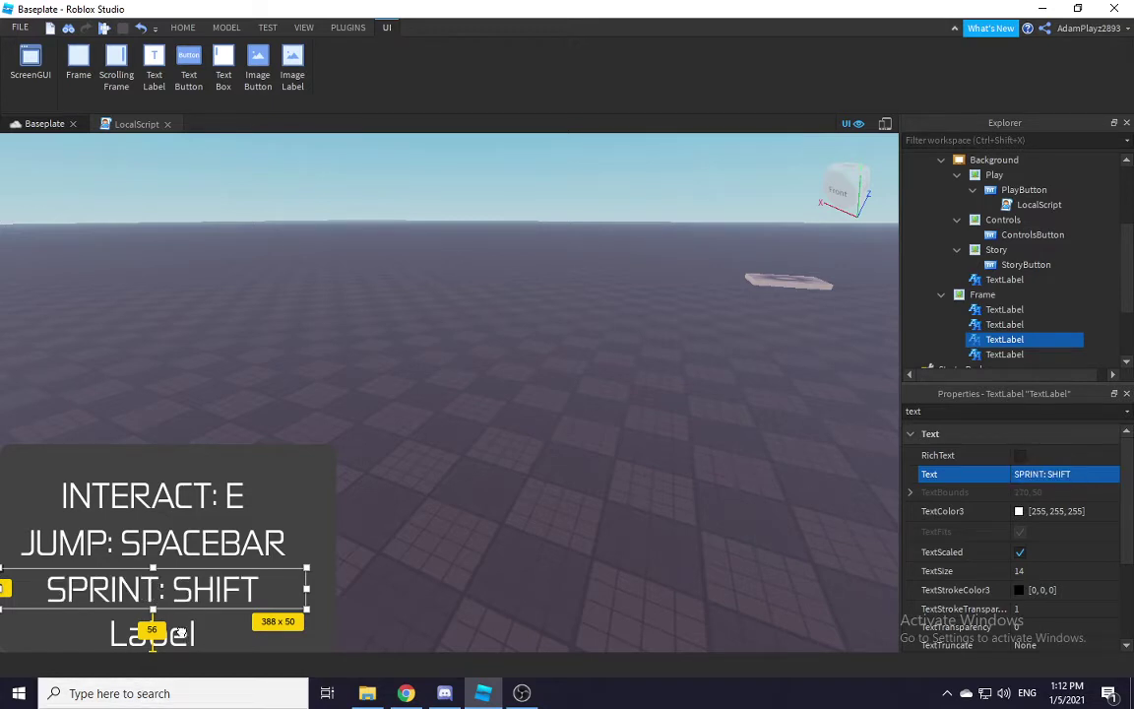
Step: Set the fourth label's text to "MOVE: WASD"
click(953, 353)
click(1024, 411)
text(TE)
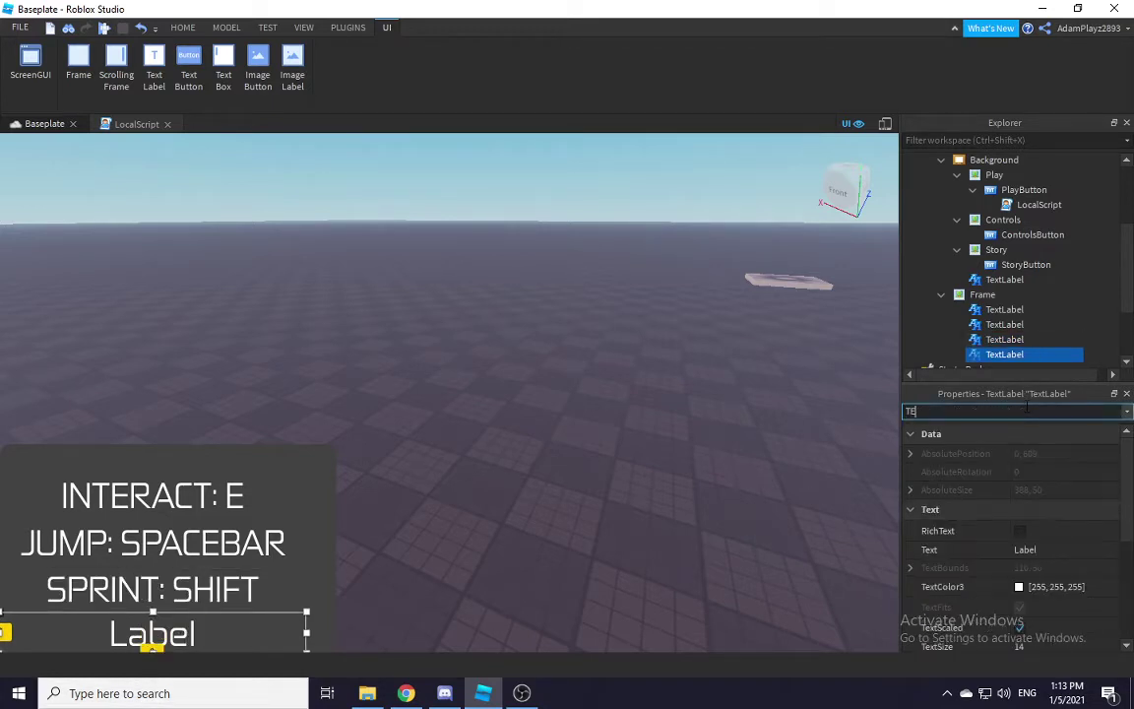
text(XT)
click(1059, 475)
text(MOVE)
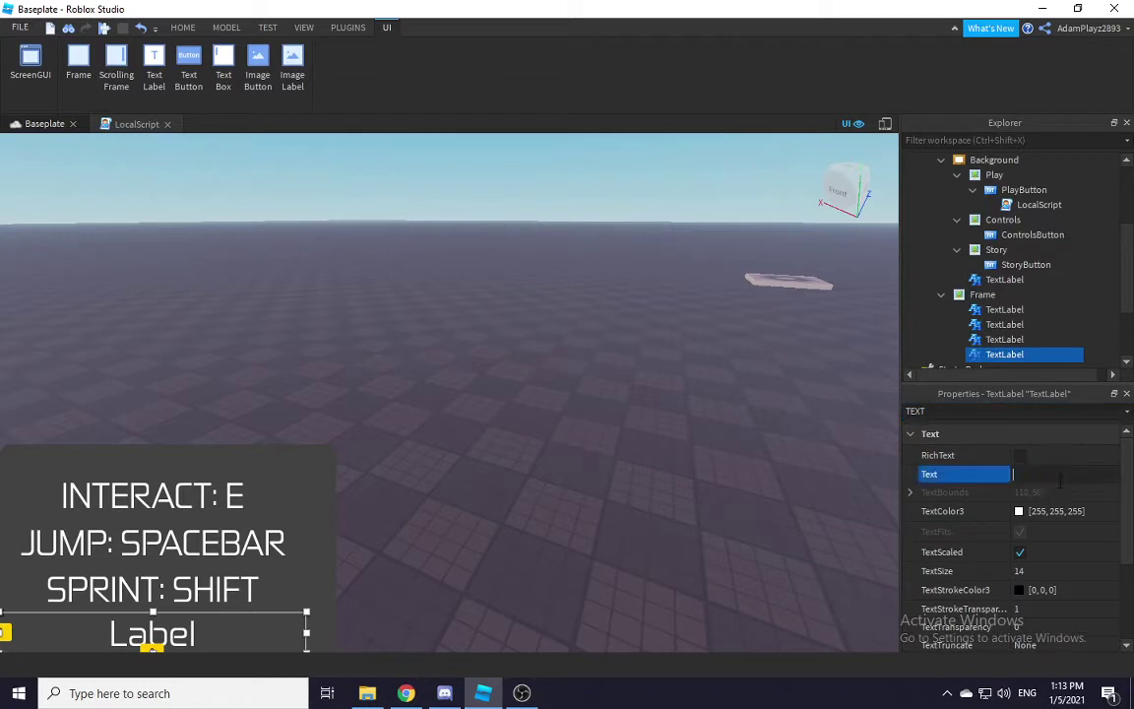
text(: WASD)
key(Return)
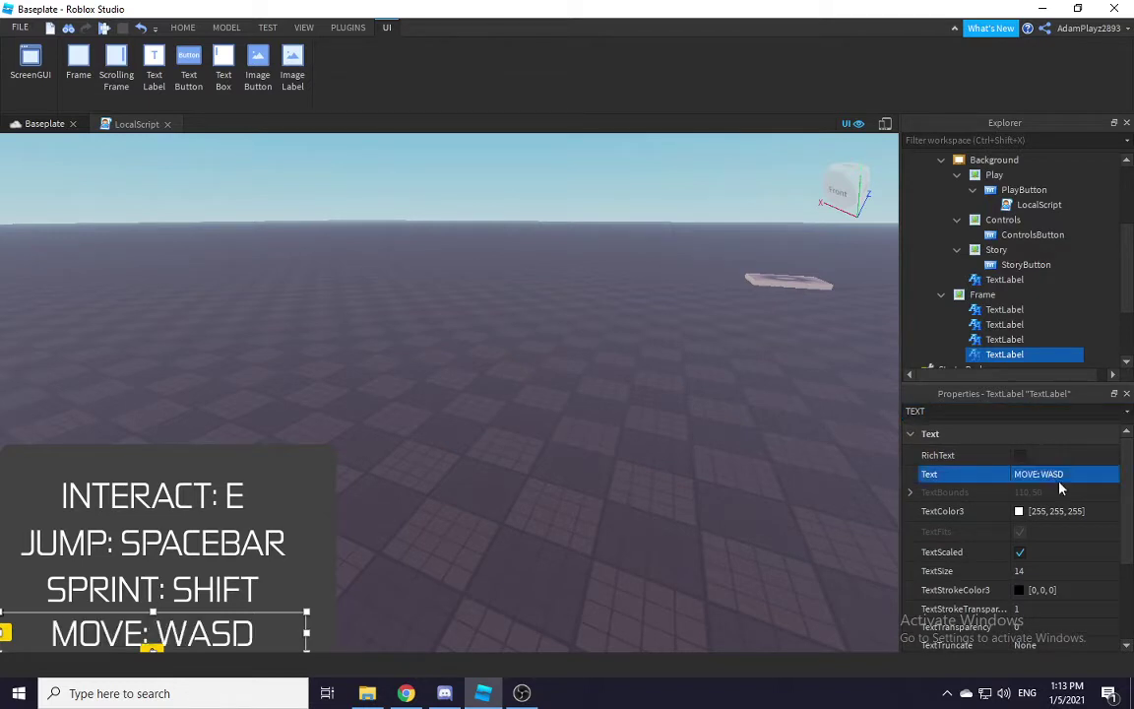
Step: Collapse the controls frame, nest it inside Background, and clear the selection
click(607, 533)
right_drag(607, 533, 599, 534)
right_drag(2, 547, 238, 532)
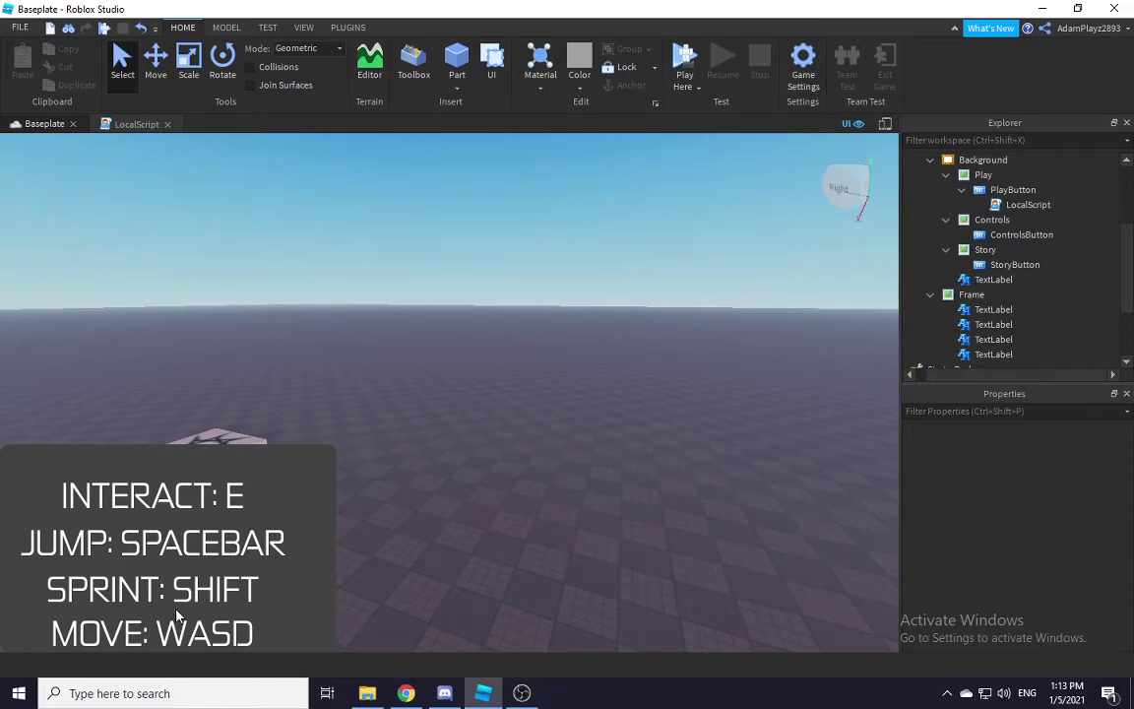
click(960, 295)
click(931, 295)
scroll(947, 298, up, 1)
drag(952, 337, 983, 202)
click(785, 258)
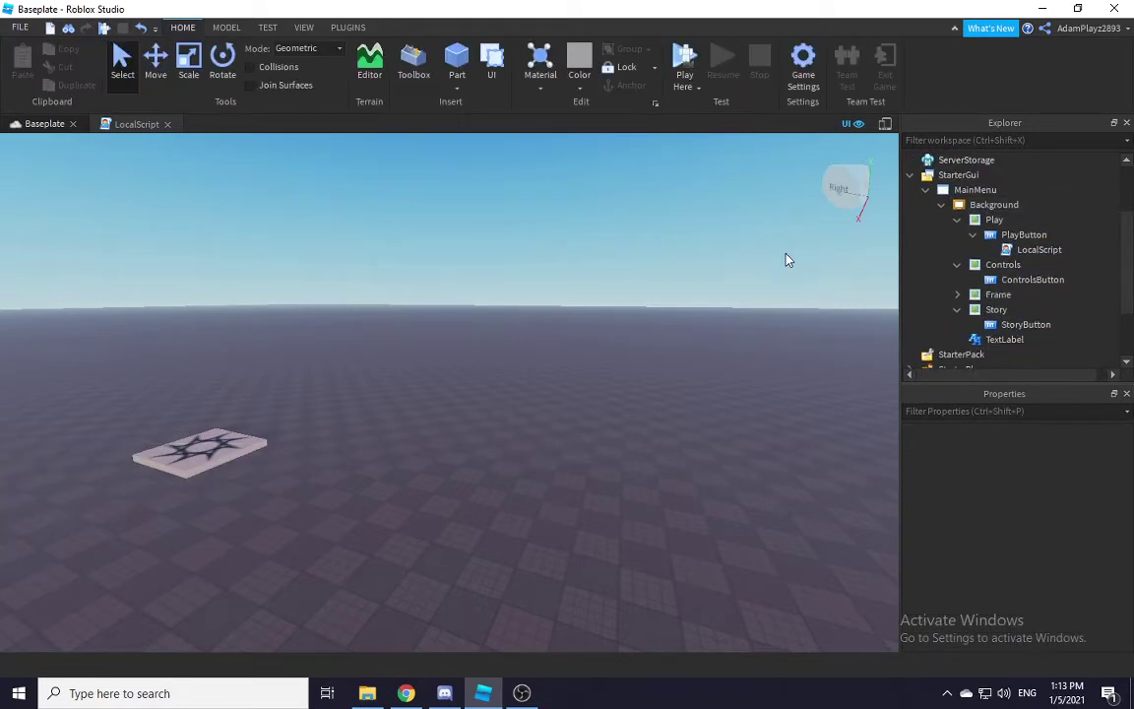
Step: Add a new Frame to MainMenu and select it
click(1007, 189)
click(970, 247)
click(1014, 204)
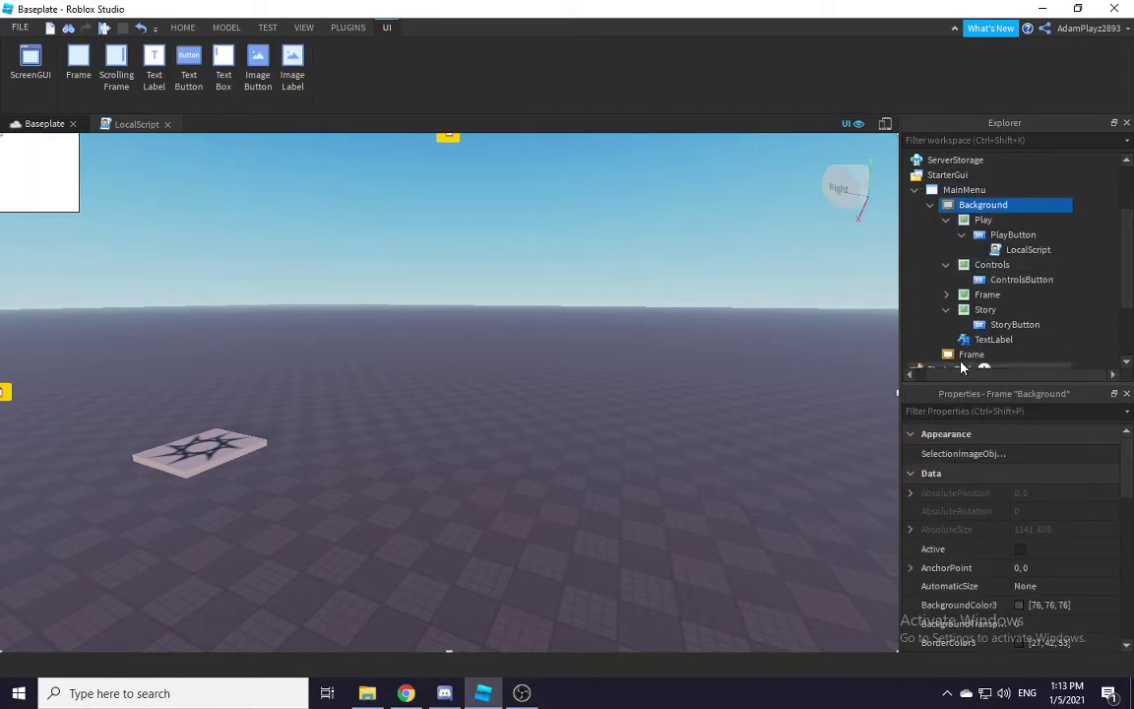
click(971, 354)
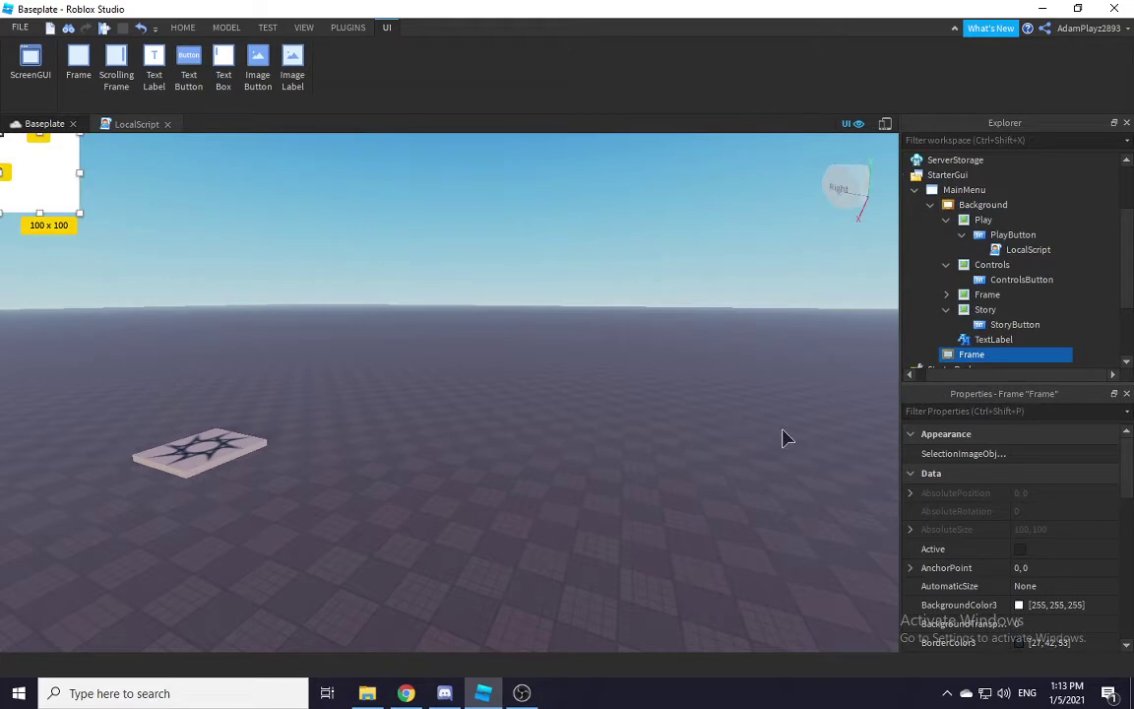
Step: Set the new frame's Size to 1, 0 on X and 1, 0 on Y
click(1078, 411)
text(size)
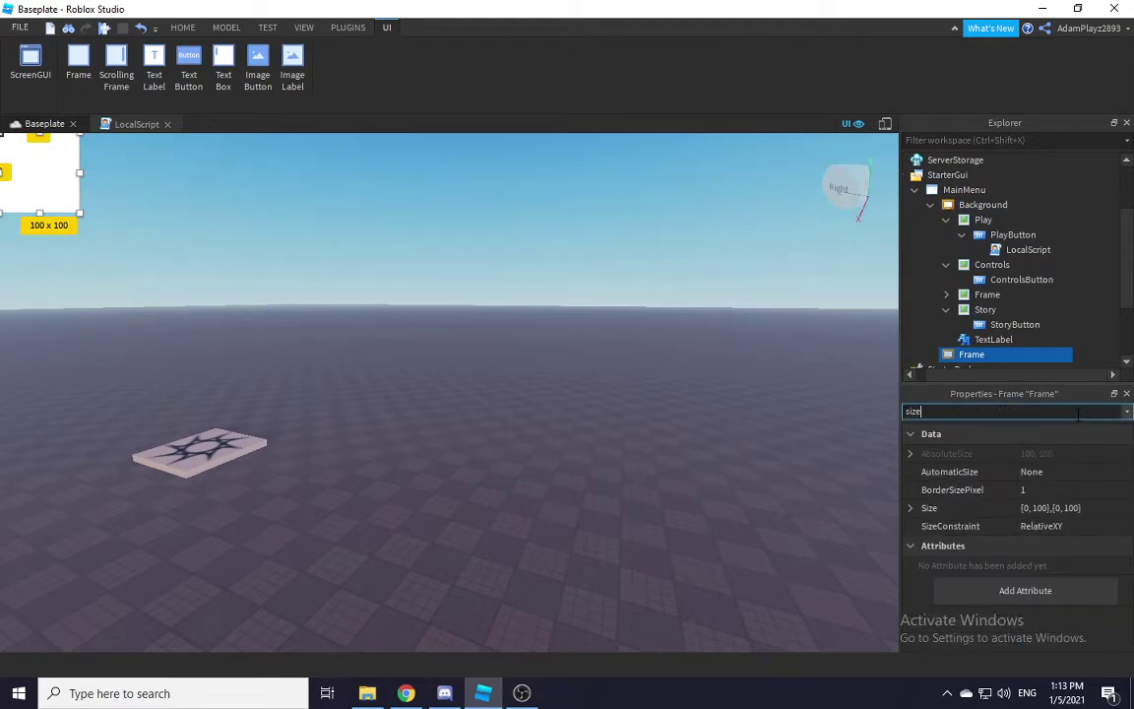
click(1048, 508)
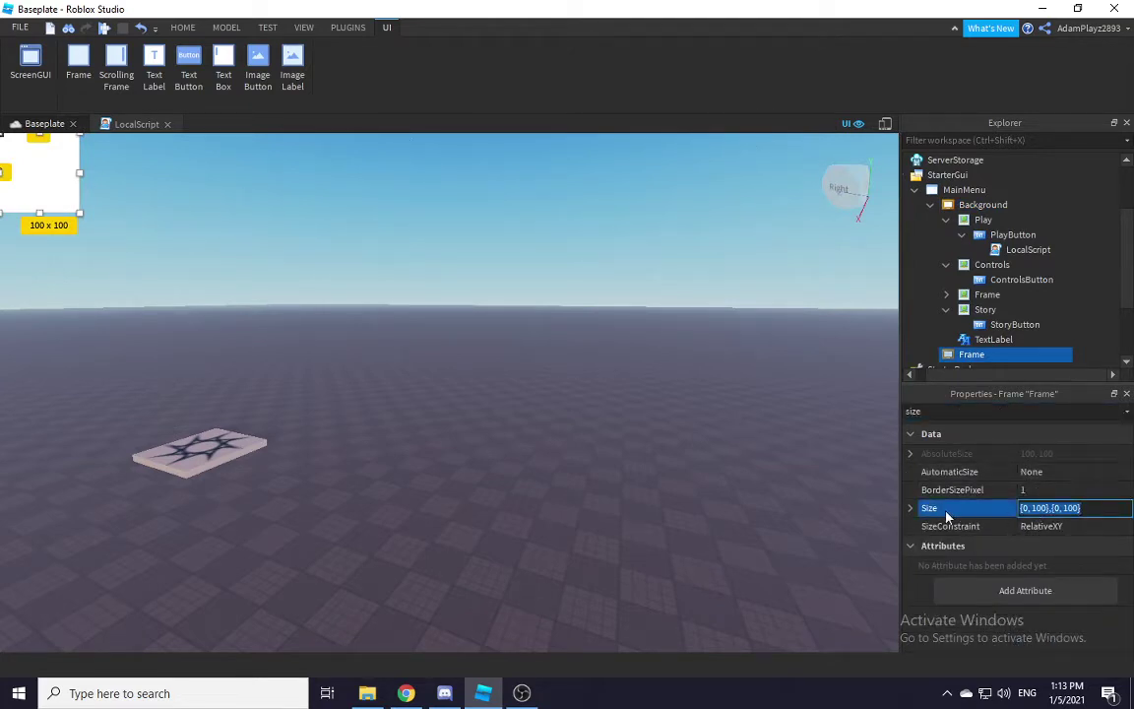
click(910, 508)
click(1103, 527)
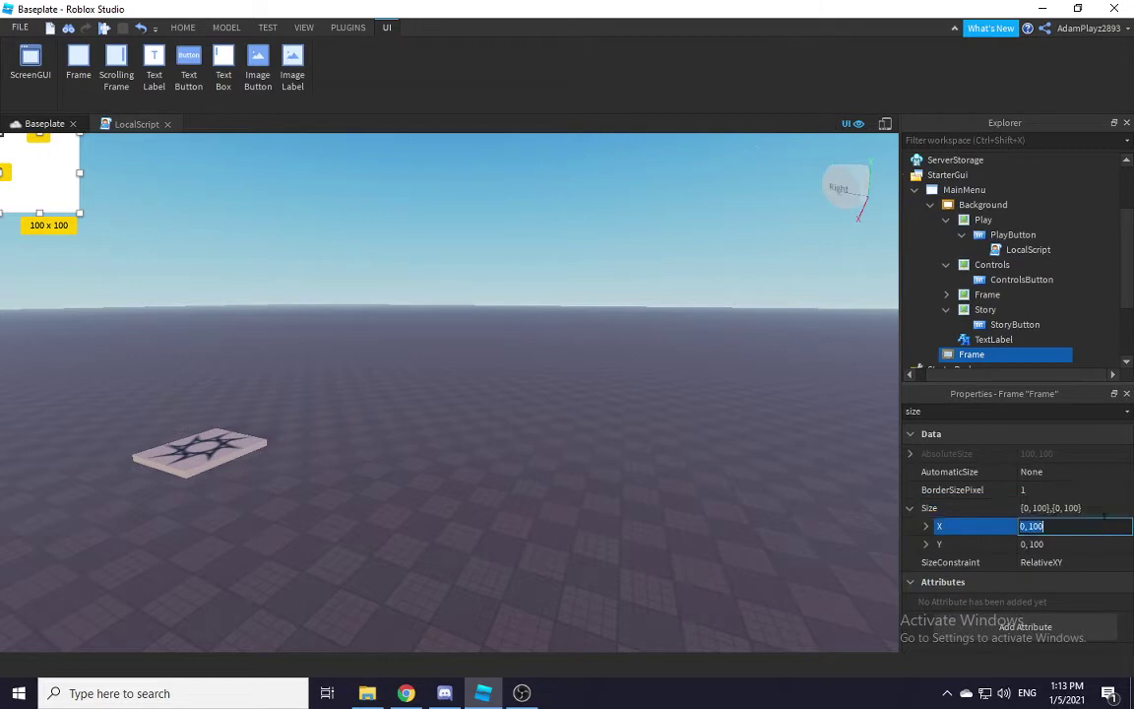
click(1056, 527)
text(1, 0)
key(Return)
click(1038, 544)
key(BackSpace)
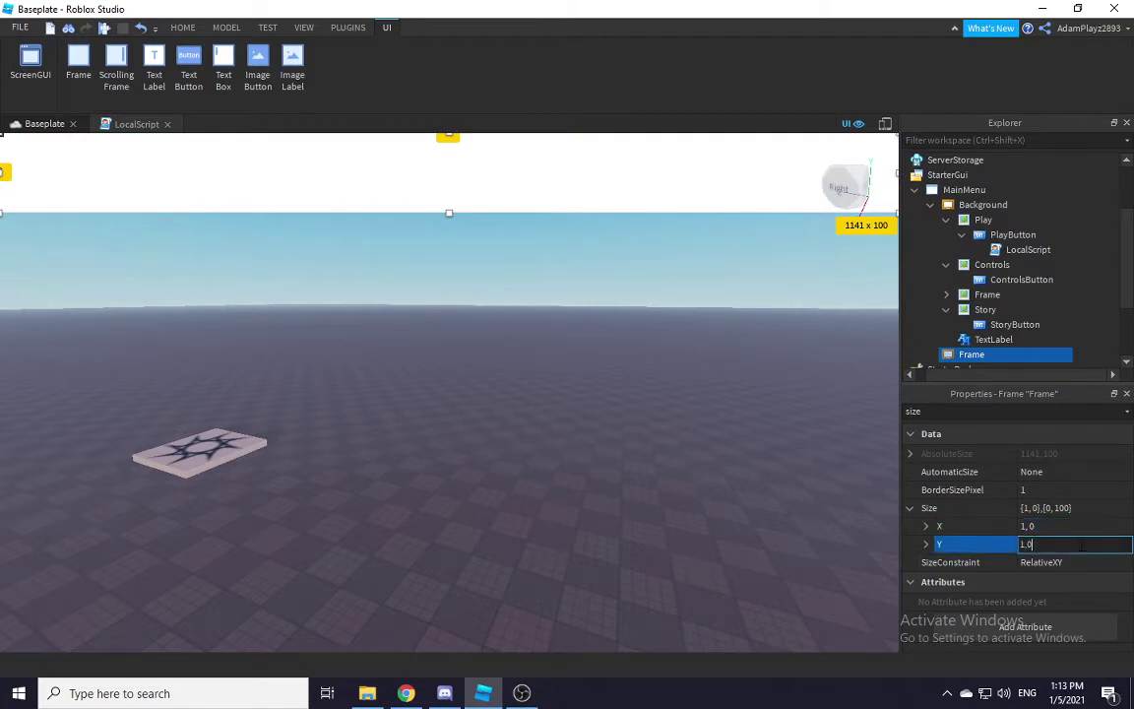
text(1,0)
key(Return)
Step: Change the new frame's BackgroundColor3 to dark gray [57, 57, 57]
click(985, 410)
key(BackSpace)
key(BackSpace)
key(BackSpace)
key(BackSpace)
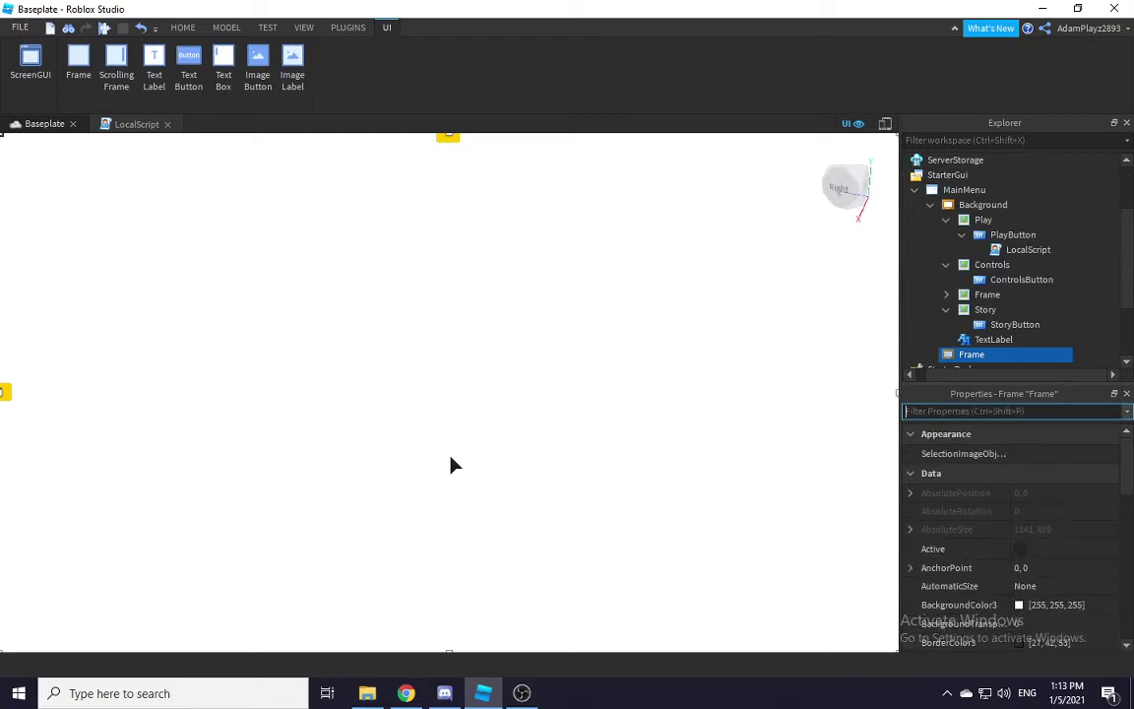
text(color)
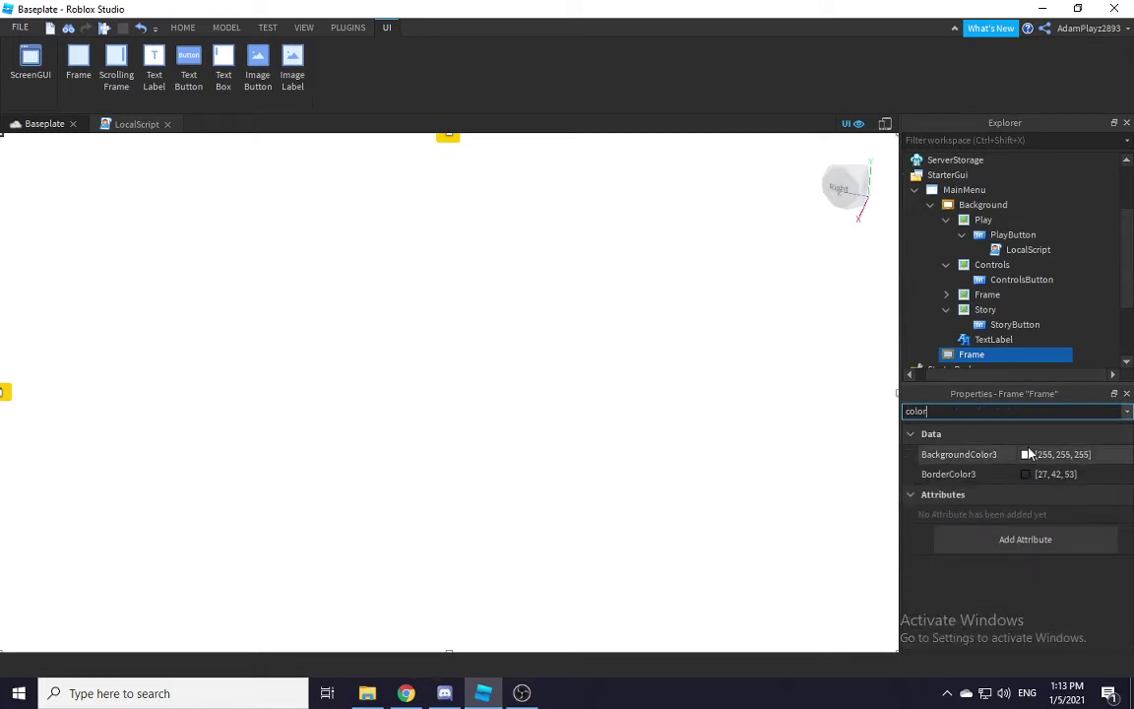
click(1027, 454)
drag(755, 344, 754, 331)
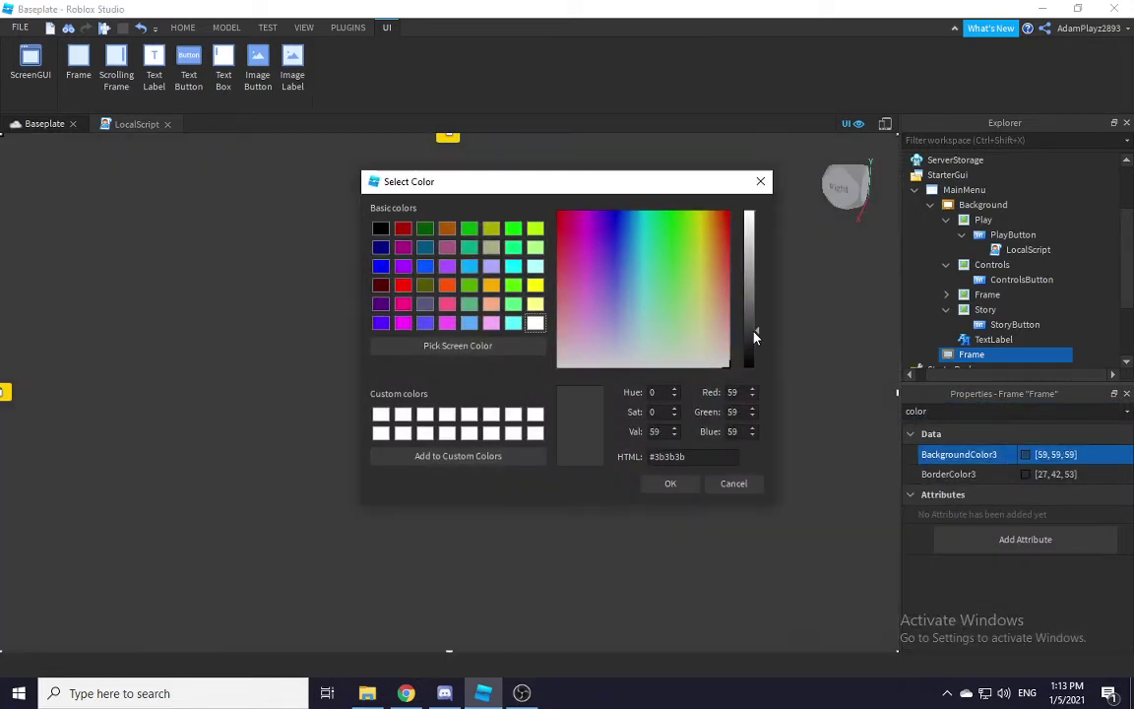
click(656, 481)
Step: Add a TextLabel inside the new full-screen frame and turn on its TextScaled property
click(996, 354)
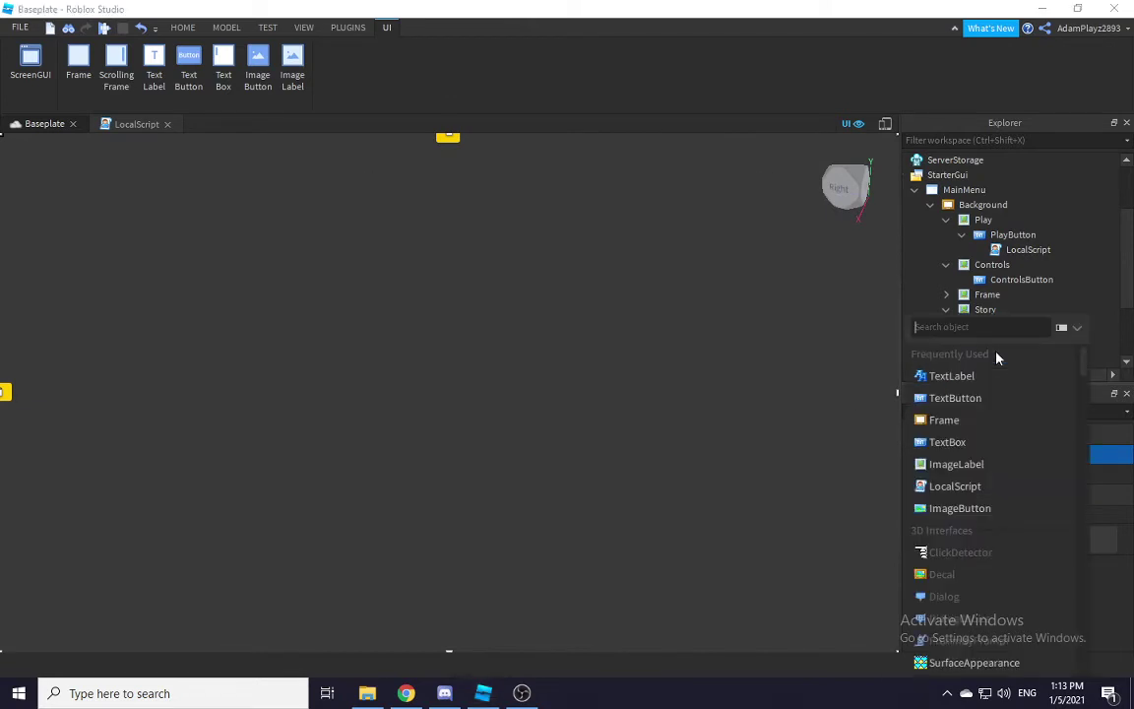
click(982, 372)
scroll(999, 374, down, 1)
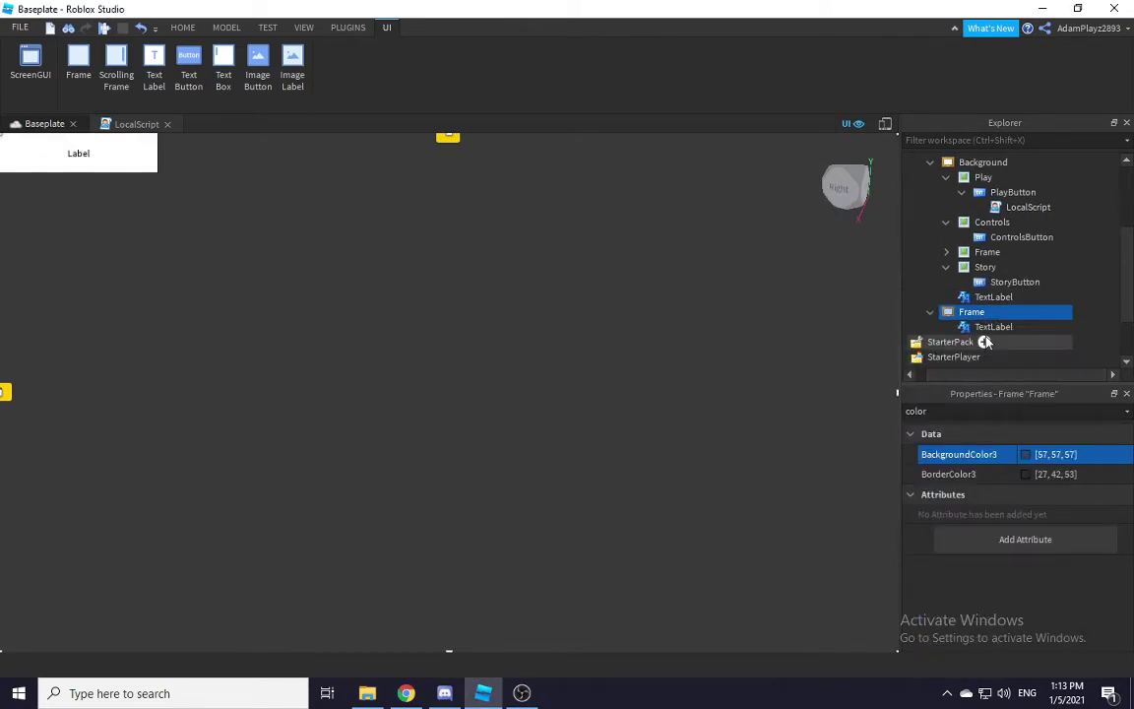
click(990, 328)
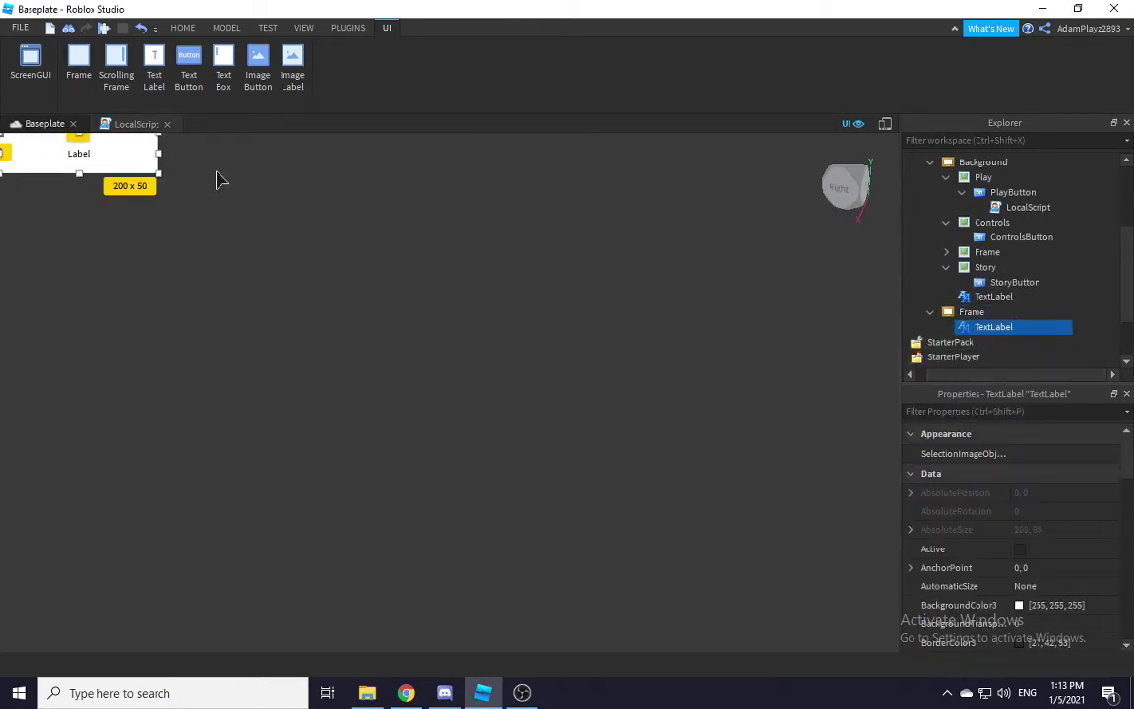
click(975, 410)
text(text)
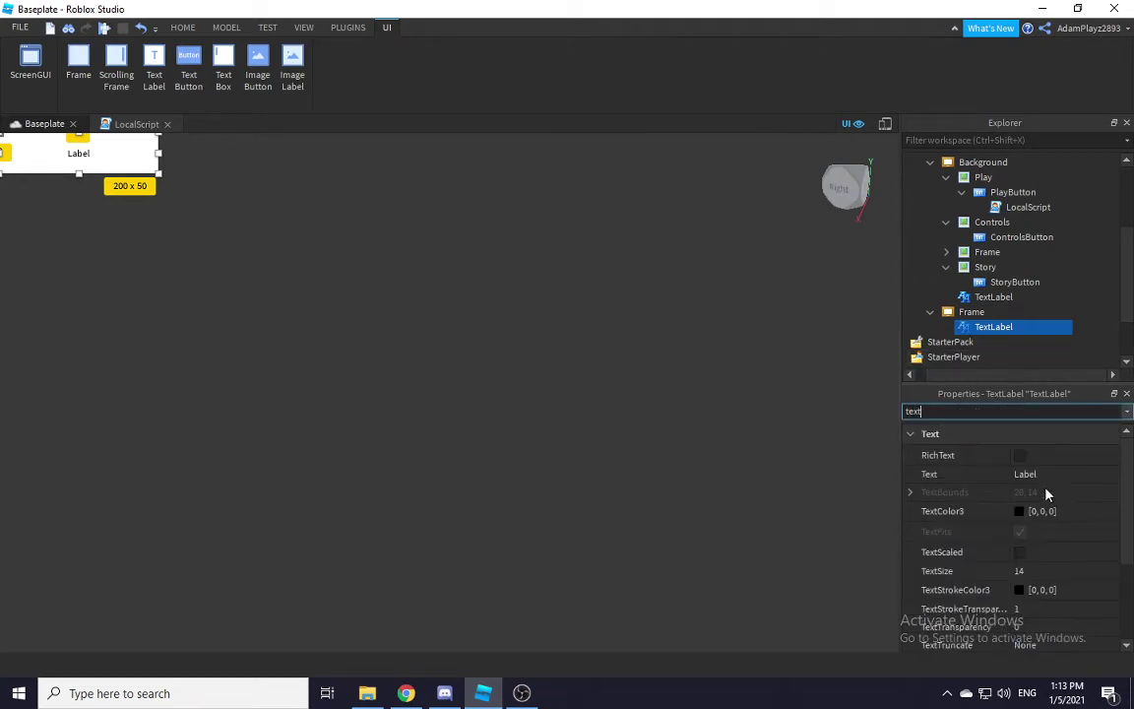
click(1036, 553)
click(1019, 552)
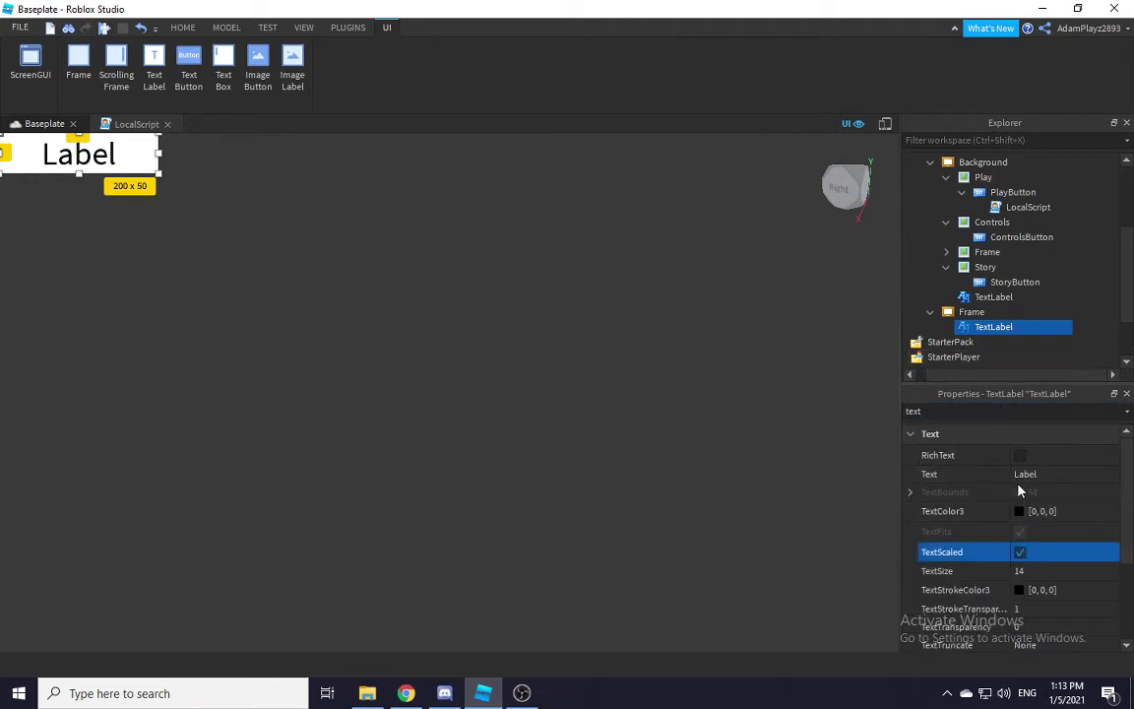
Step: Set the new label's text to "OH NOES! All the SCP'S has escaped! Its your mission to get out of there."
click(1024, 474)
key(BackSpace)
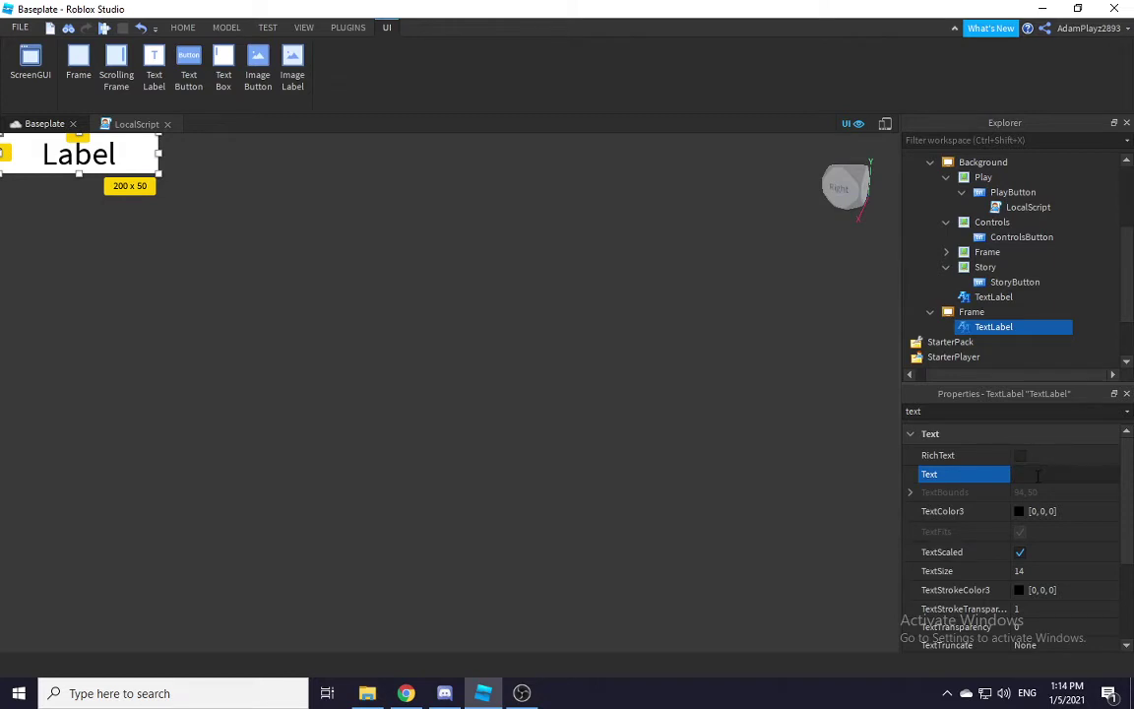
text(OH NICE)
text(S! All the SCP)
text('S has escaped)
text(!)
text( Its your job)
text( to surv)
text(ive)
text( in the)
key(Left)
key(Left)
key(Left)
key(Left)
key(Left)
key(Left)
key(Left)
key(Left)
key(Left)
key(Left)
key(Left)
key(Left)
key(Left)
key(Left)
key(Left)
key(Left)
key(Left)
key(Left)
key(Left)
key(Left)
key(Right)
key(Right)
key(Right)
key(Right)
key(Right)
key(Right)
key(Right)
key(Right)
key(Right)
key(Right)
key(Right)
key(Right)
key(Right)
key(Right)
key(Right)
key(Right)
key(Right)
key(Right)
key(Right)
key(Right)
text(to get out of there.)
key(Return)
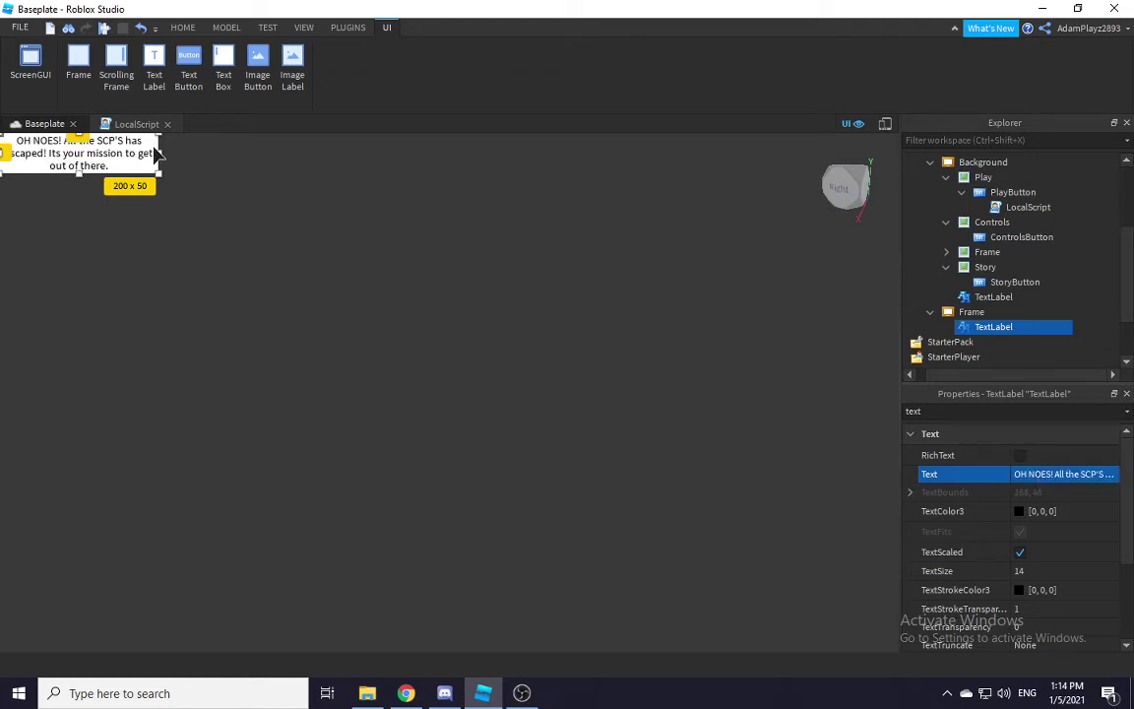
Step: Enlarge the story label to about 1114 pixels wide and the full height of its frame
drag(154, 152, 886, 179)
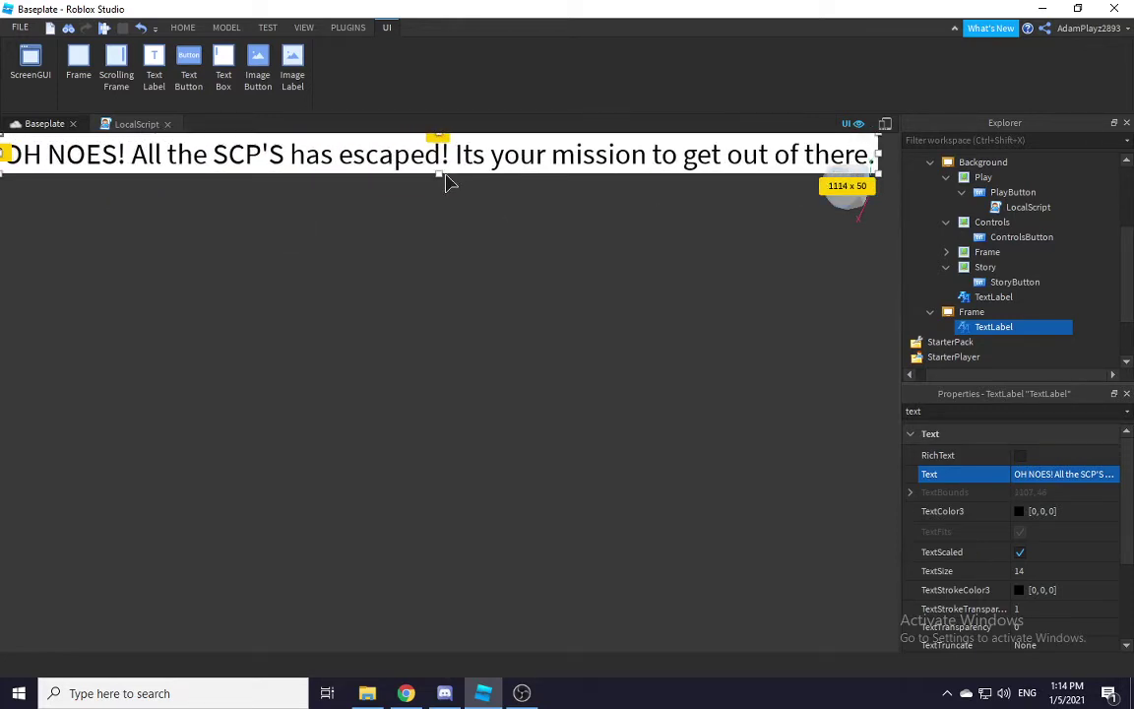
drag(437, 174, 472, 648)
click(1053, 476)
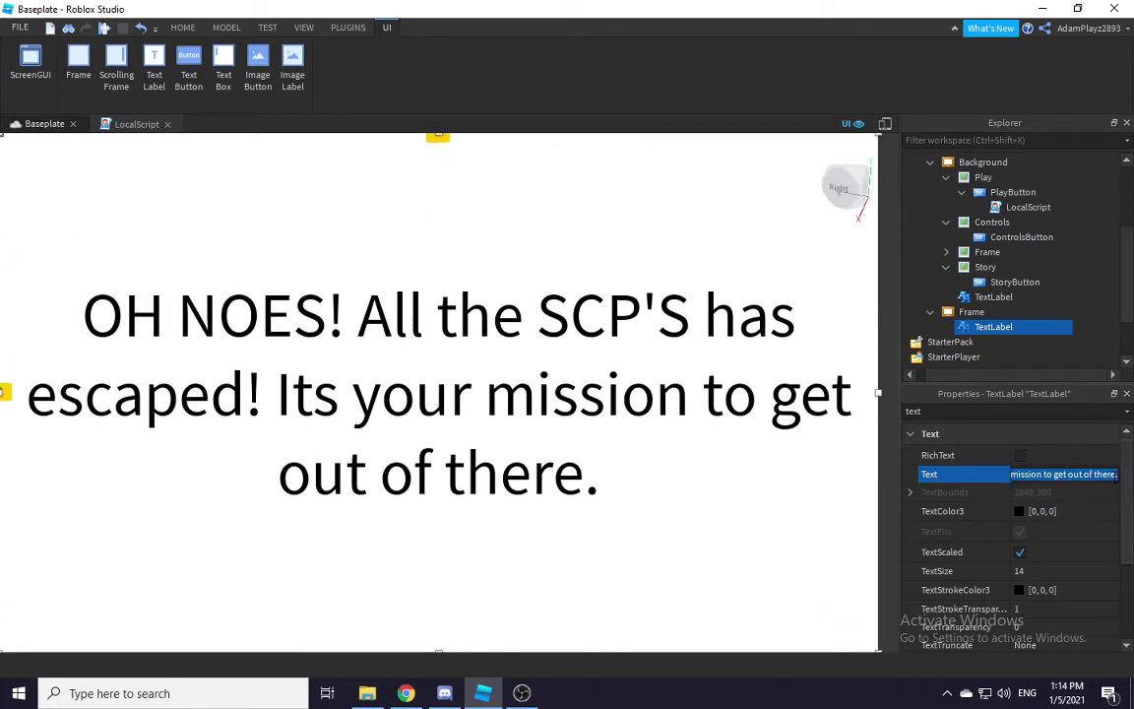
key(End)
text(Y)
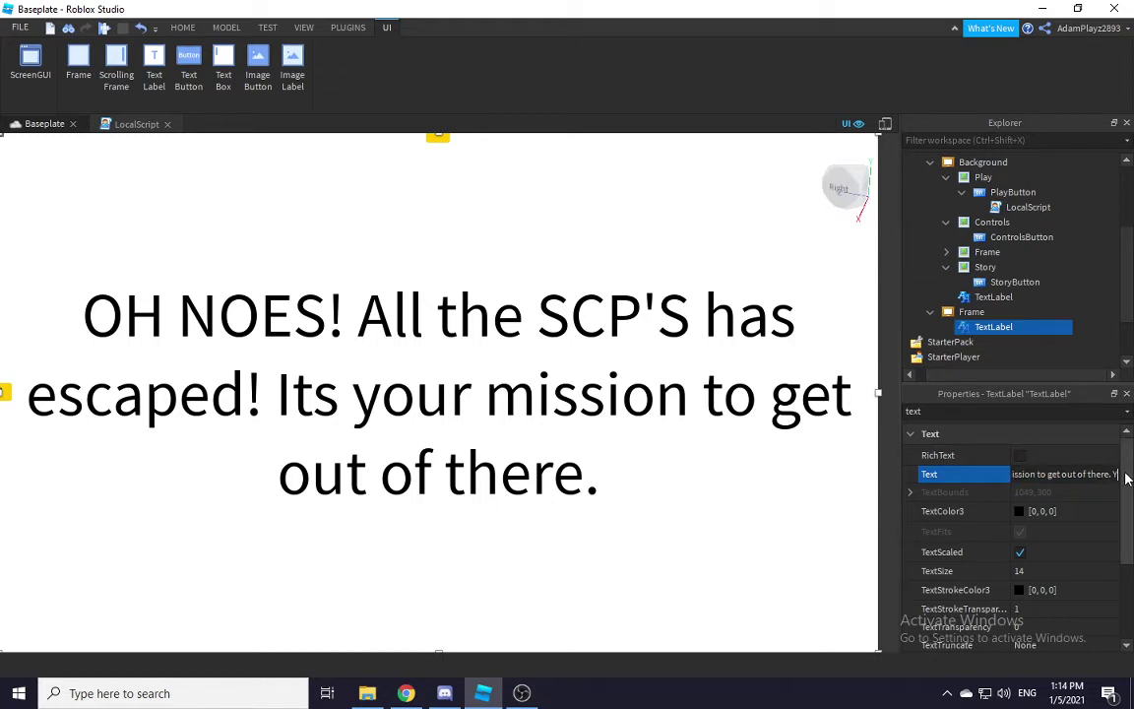
text(he )
text(lights)
key(BackSpace)
key(BackSpace)
key(BackSpace)
key(BackSpace)
key(BackSpace)
key(BackSpace)
key(BackSpace)
key(BackSpace)
key(BackSpace)
key(BackSpace)
key(BackSpace)
key(BackSpace)
key(BackSpace)
Step: Move the insertion point in the story label's text back toward the sentence beginning with "Its"
key(Left)
key(Left)
key(Left)
key(Left)
key(Left)
key(Left)
key(Left)
key(Left)
key(Left)
key(Left)
key(Left)
key(Left)
key(Left)
key(Left)
key(Left)
key(Left)
key(Left)
key(Left)
key(Left)
key(Left)
key(Right)
key(Right)
key(Right)
key(Right)
key(Right)
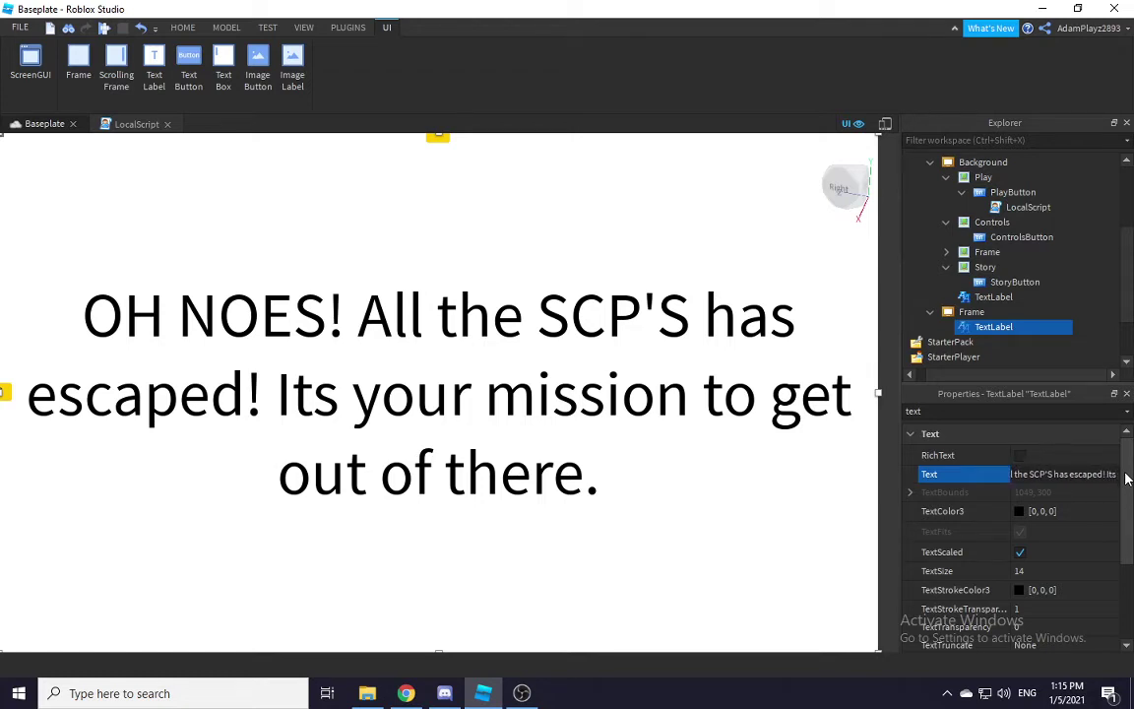